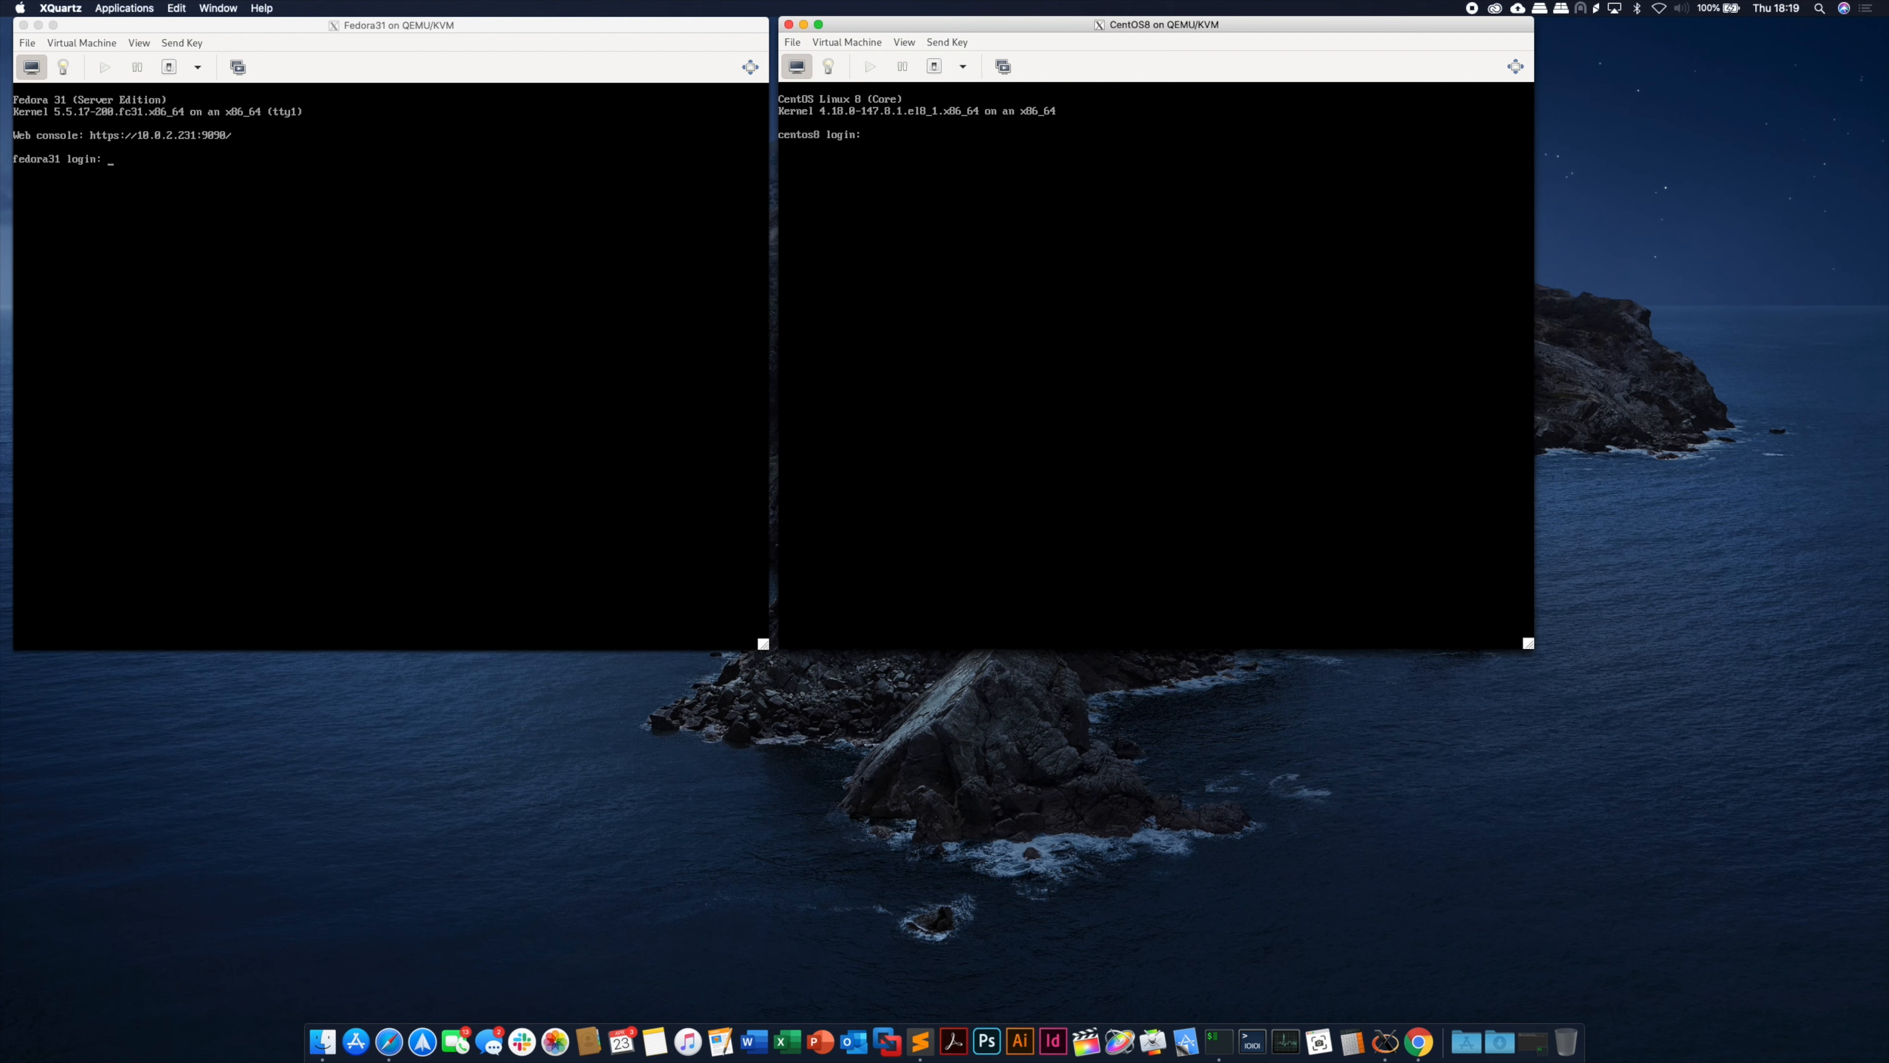
- Log in as root on the CentOS8 console and run dnf install -y cockpit until it reports Complete!
{"action": "key", "text": "Return"}
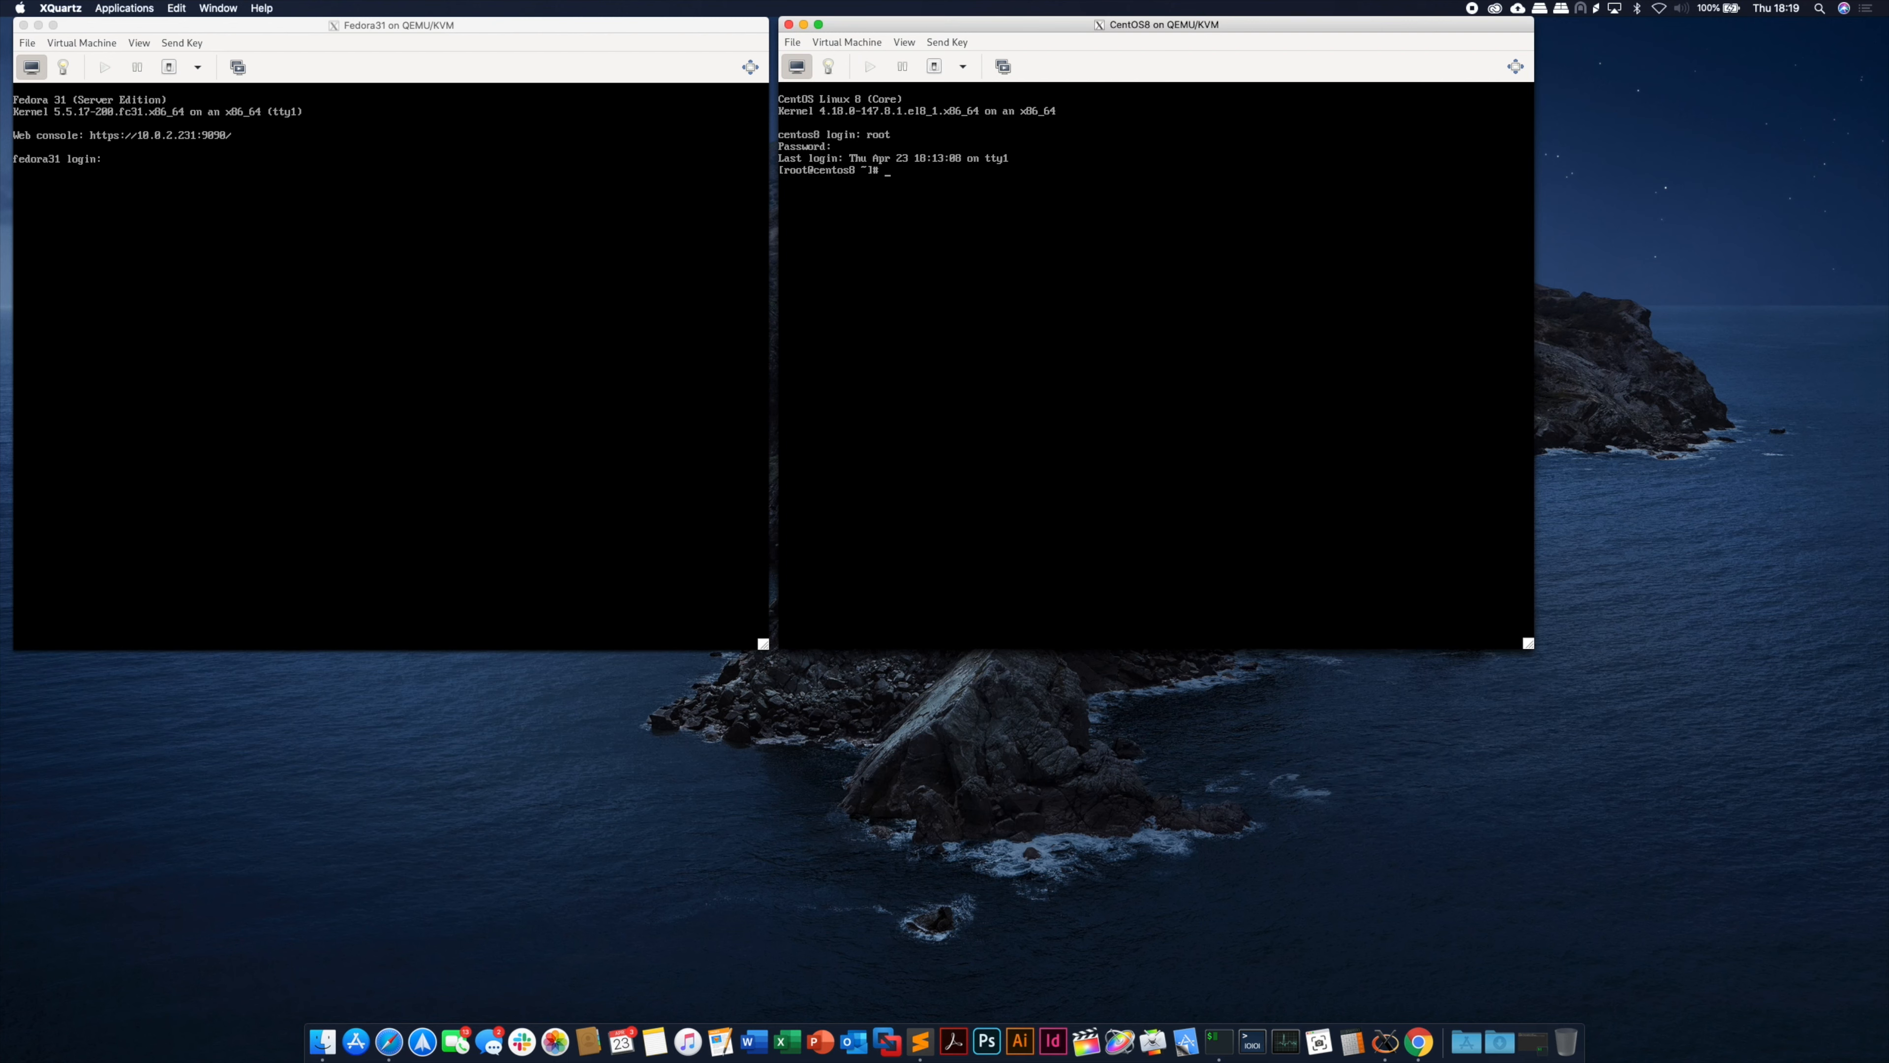
{"action": "type", "text": "nf"}
{"action": "type", "text": "install -y cockpi"}
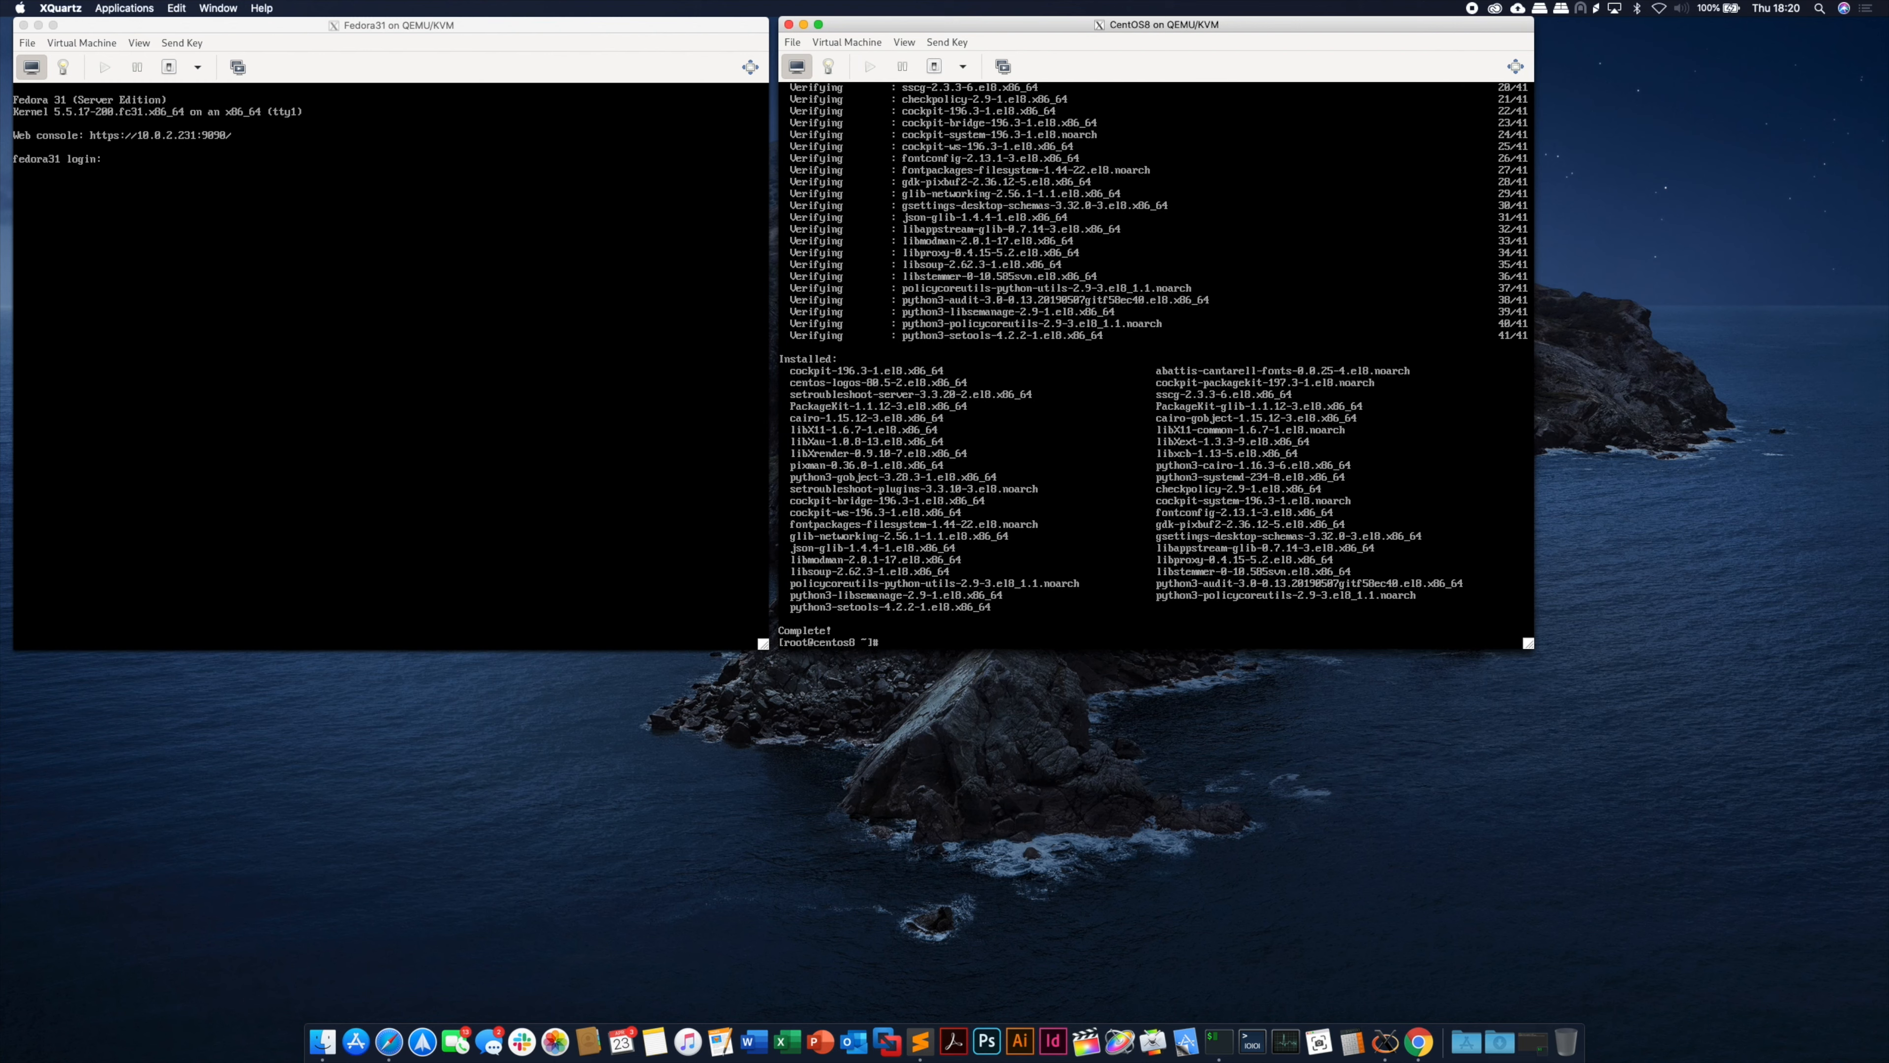
- Clear the console and run systemctl enable --now cockpit.socket on the CentOS8 guest
{"action": "type", "text": "clear"}
{"action": "key", "text": "Return"}
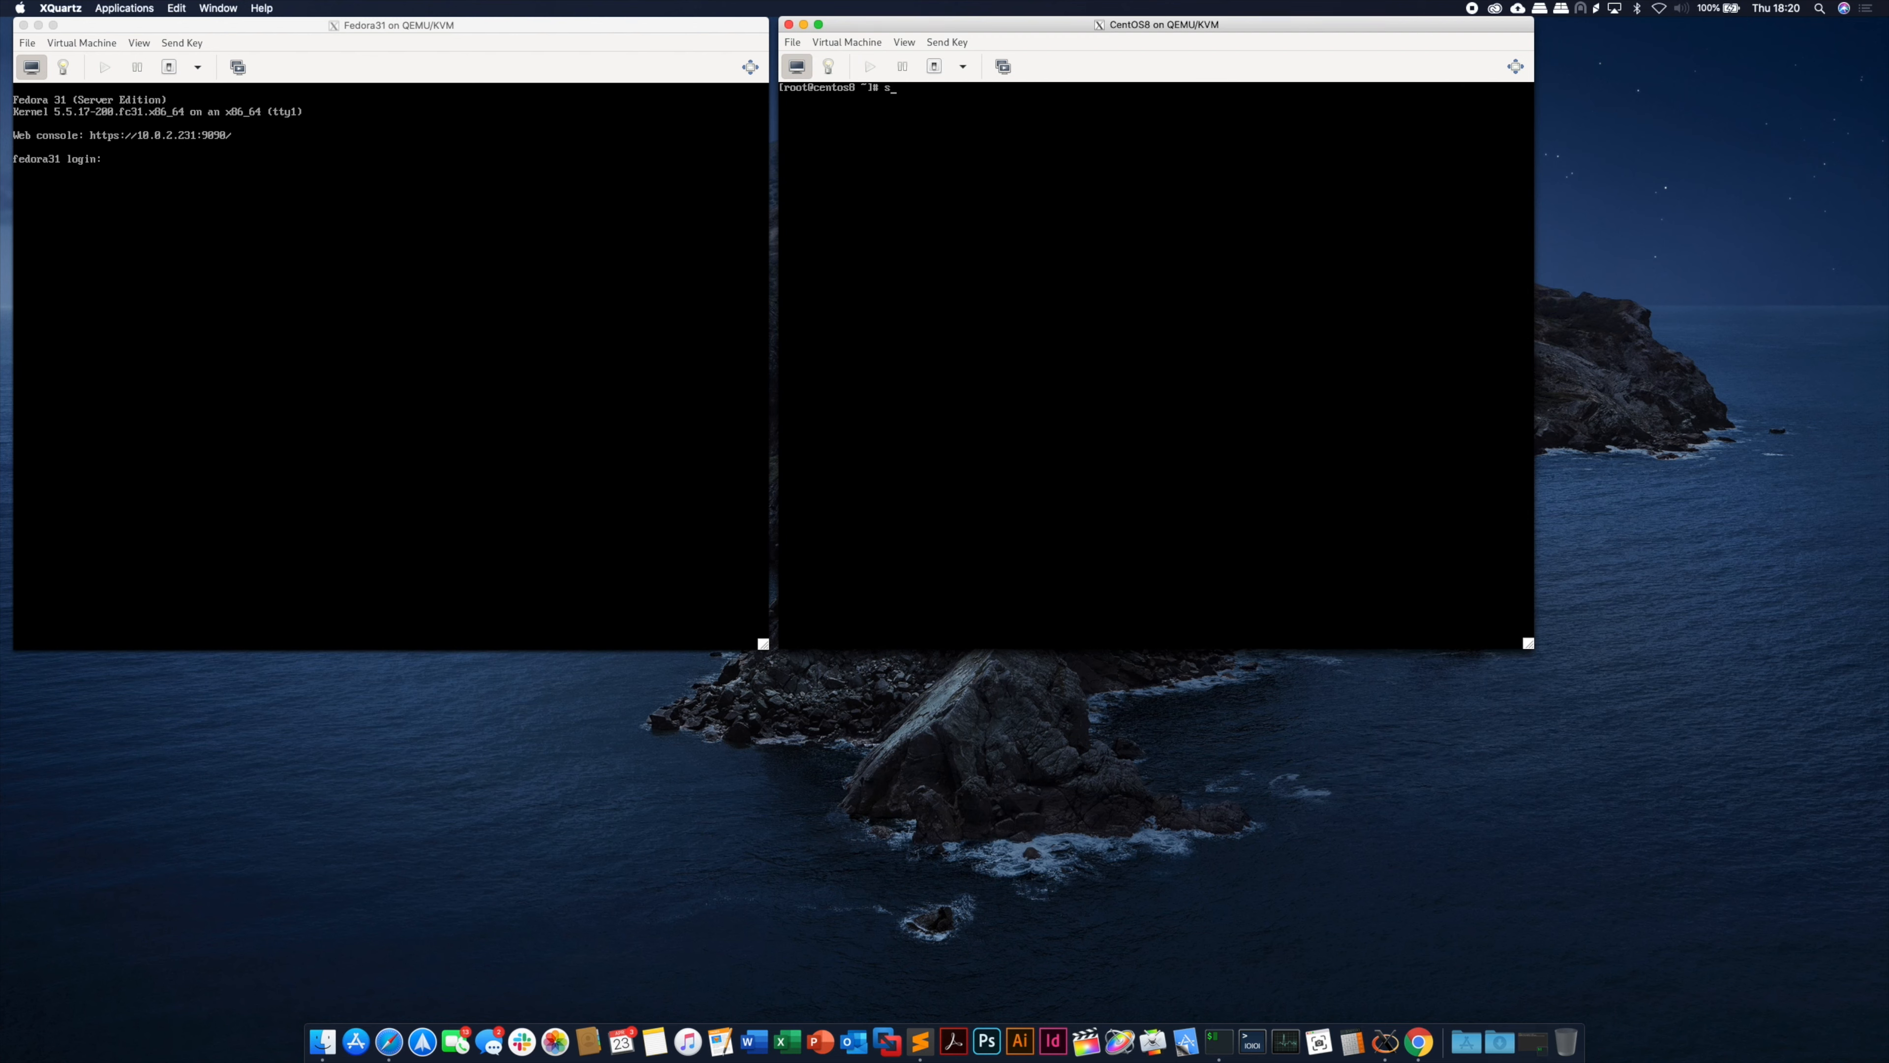
{"action": "type", "text": "syste"}
{"action": "type", "text": "mctl enabl"}
{"action": "type", "text": "e --now cockpi"}
{"action": "type", "text": "t.sc"}
{"action": "key", "text": "BackSpace"}
{"action": "type", "text": "scoocket"}
{"action": "key", "text": "Return"}
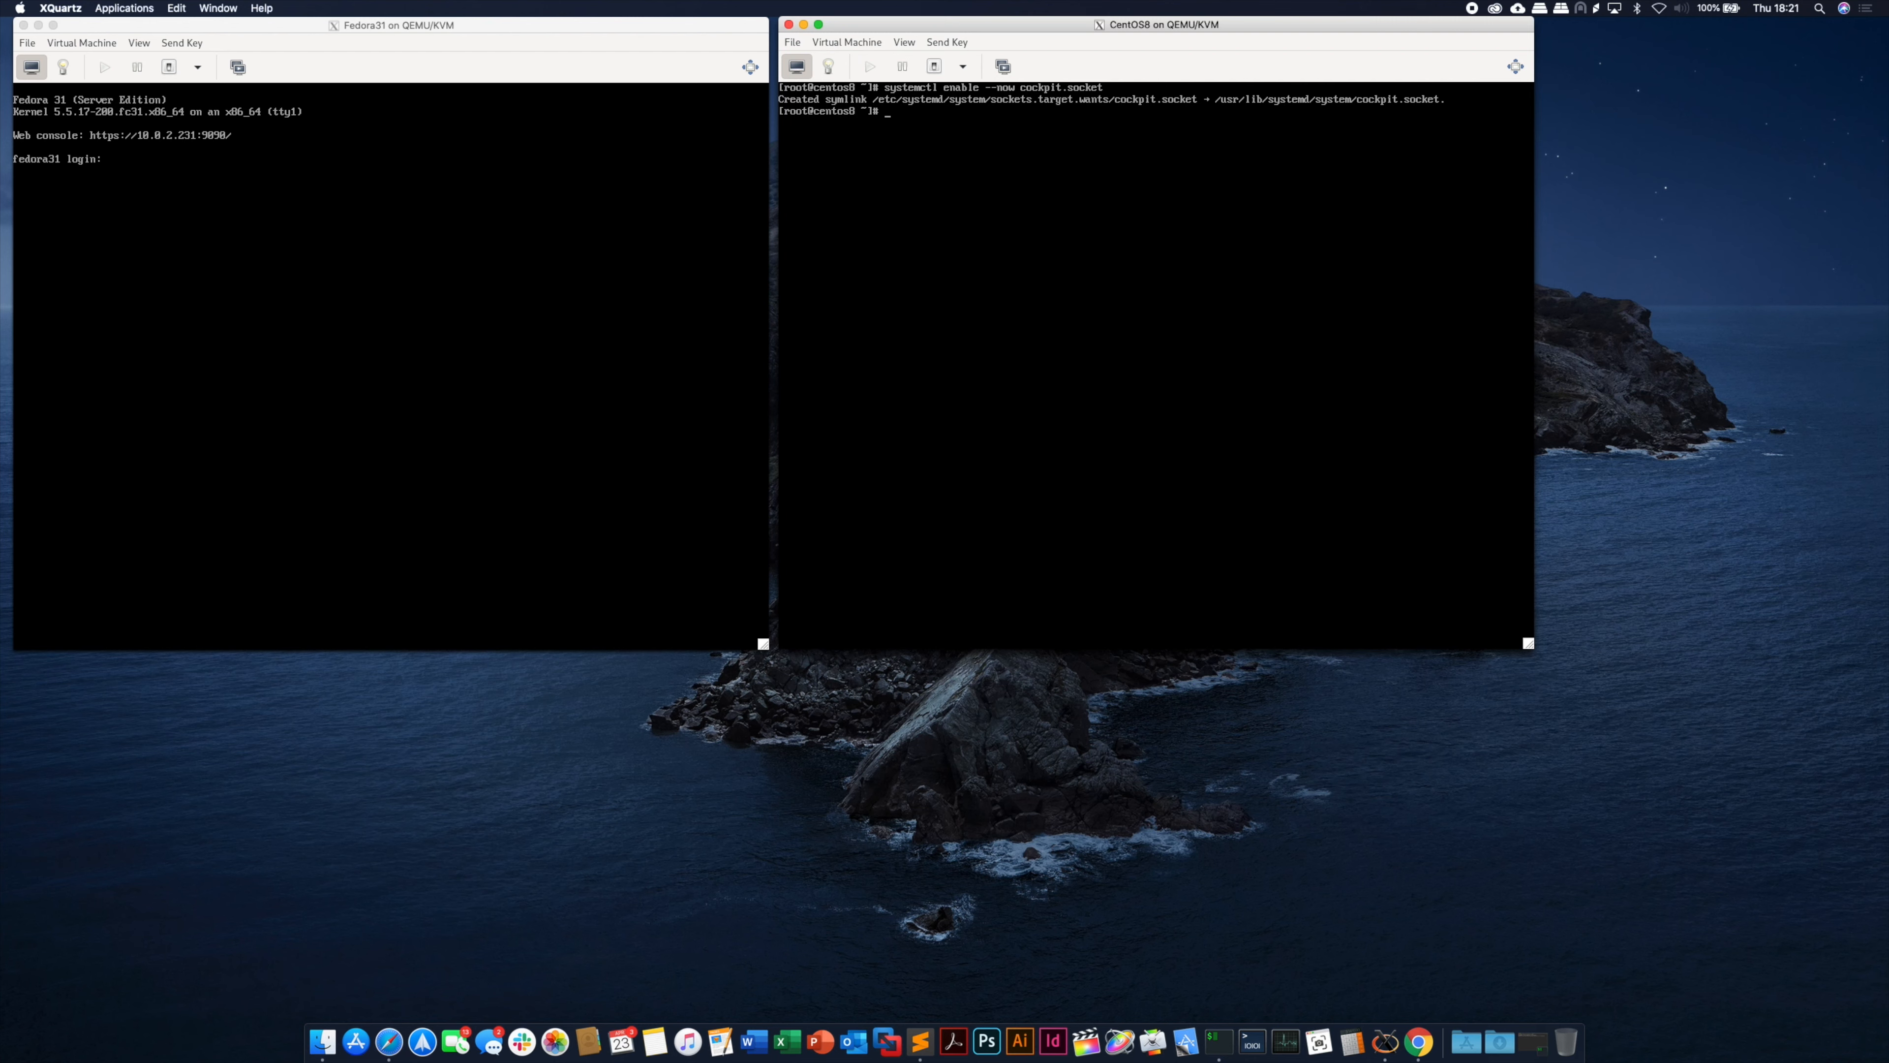
{"action": "type", "text": "fire"}
{"action": "type", "text": "wall-cmd"}
{"action": "type", "text": " --pe"}
{"action": "type", "text": "rmanent"}
- Permanently add the cockpit service to the public firewall zone, then run firewall-cmd --reload
{"action": "type", "text": "znzon"}
{"action": "type", "text": "e=pub"}
{"action": "type", "text": "lic --add-service"}
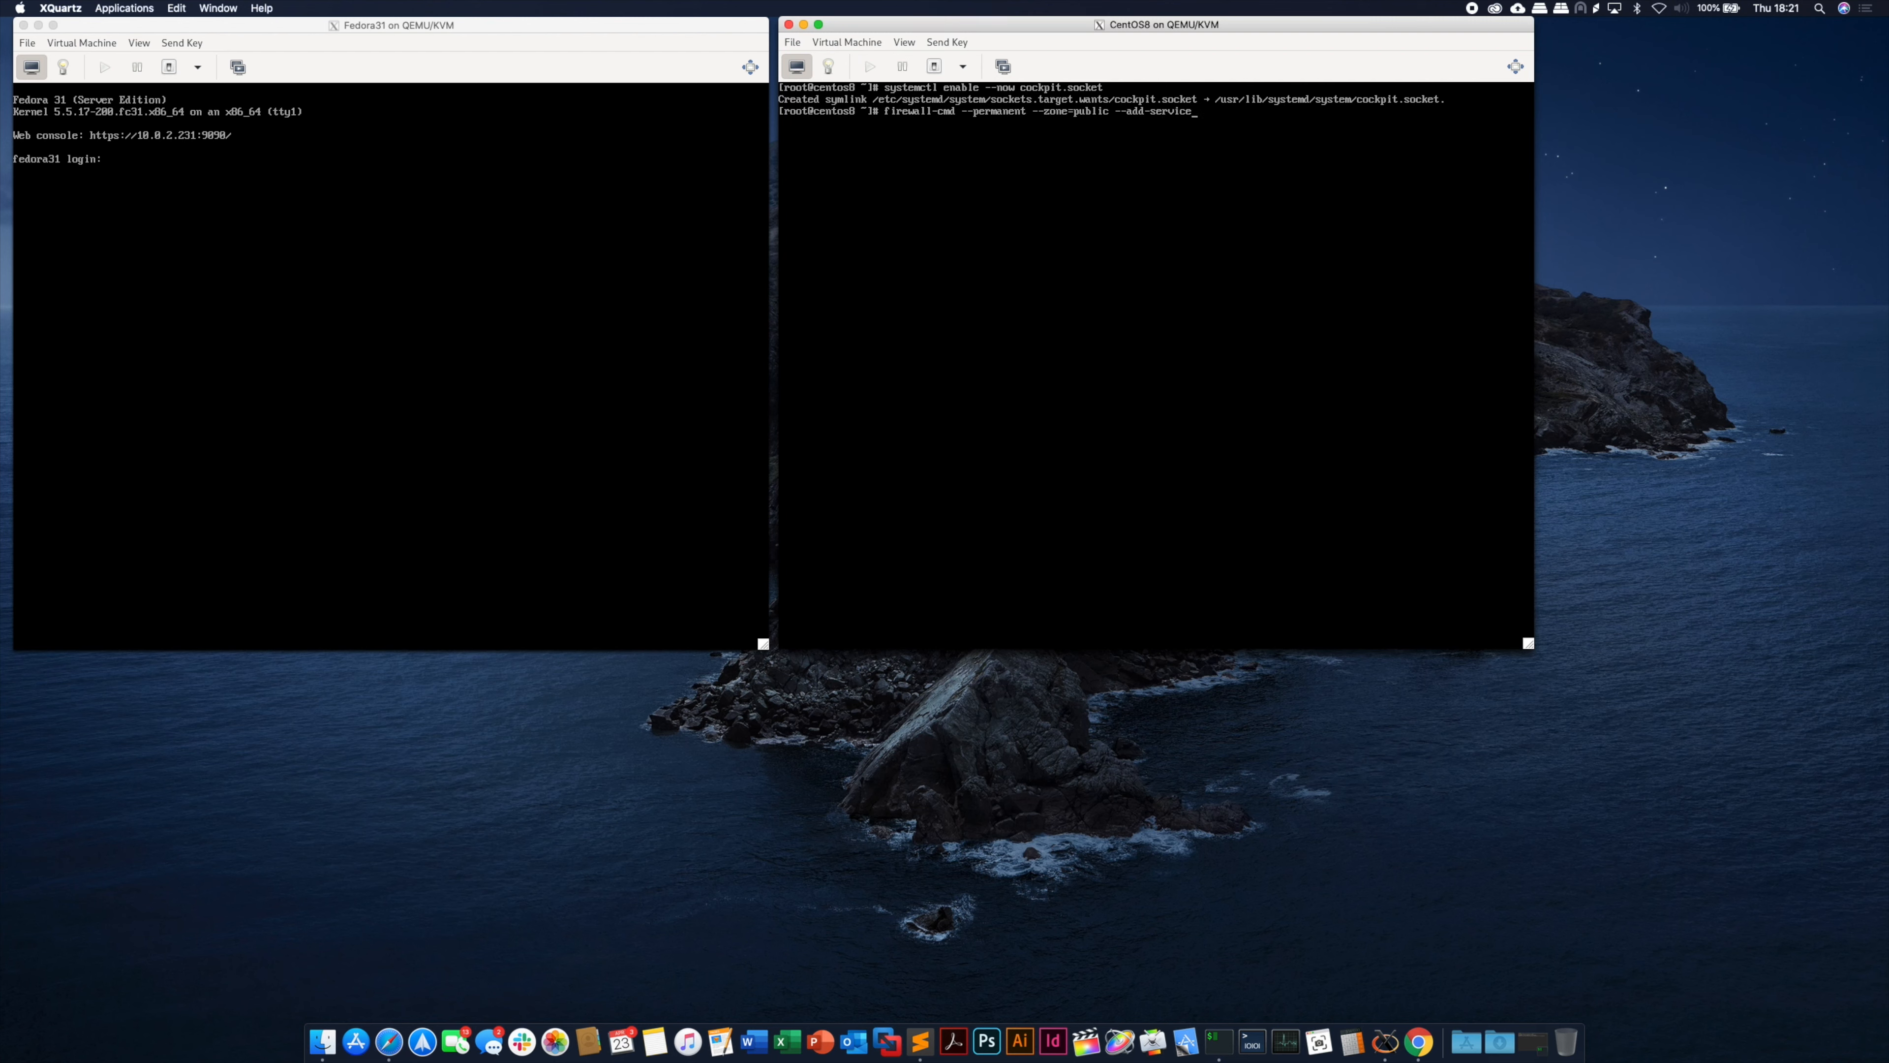
{"action": "type", "text": "=cockpit"}
{"action": "key", "text": "Return"}
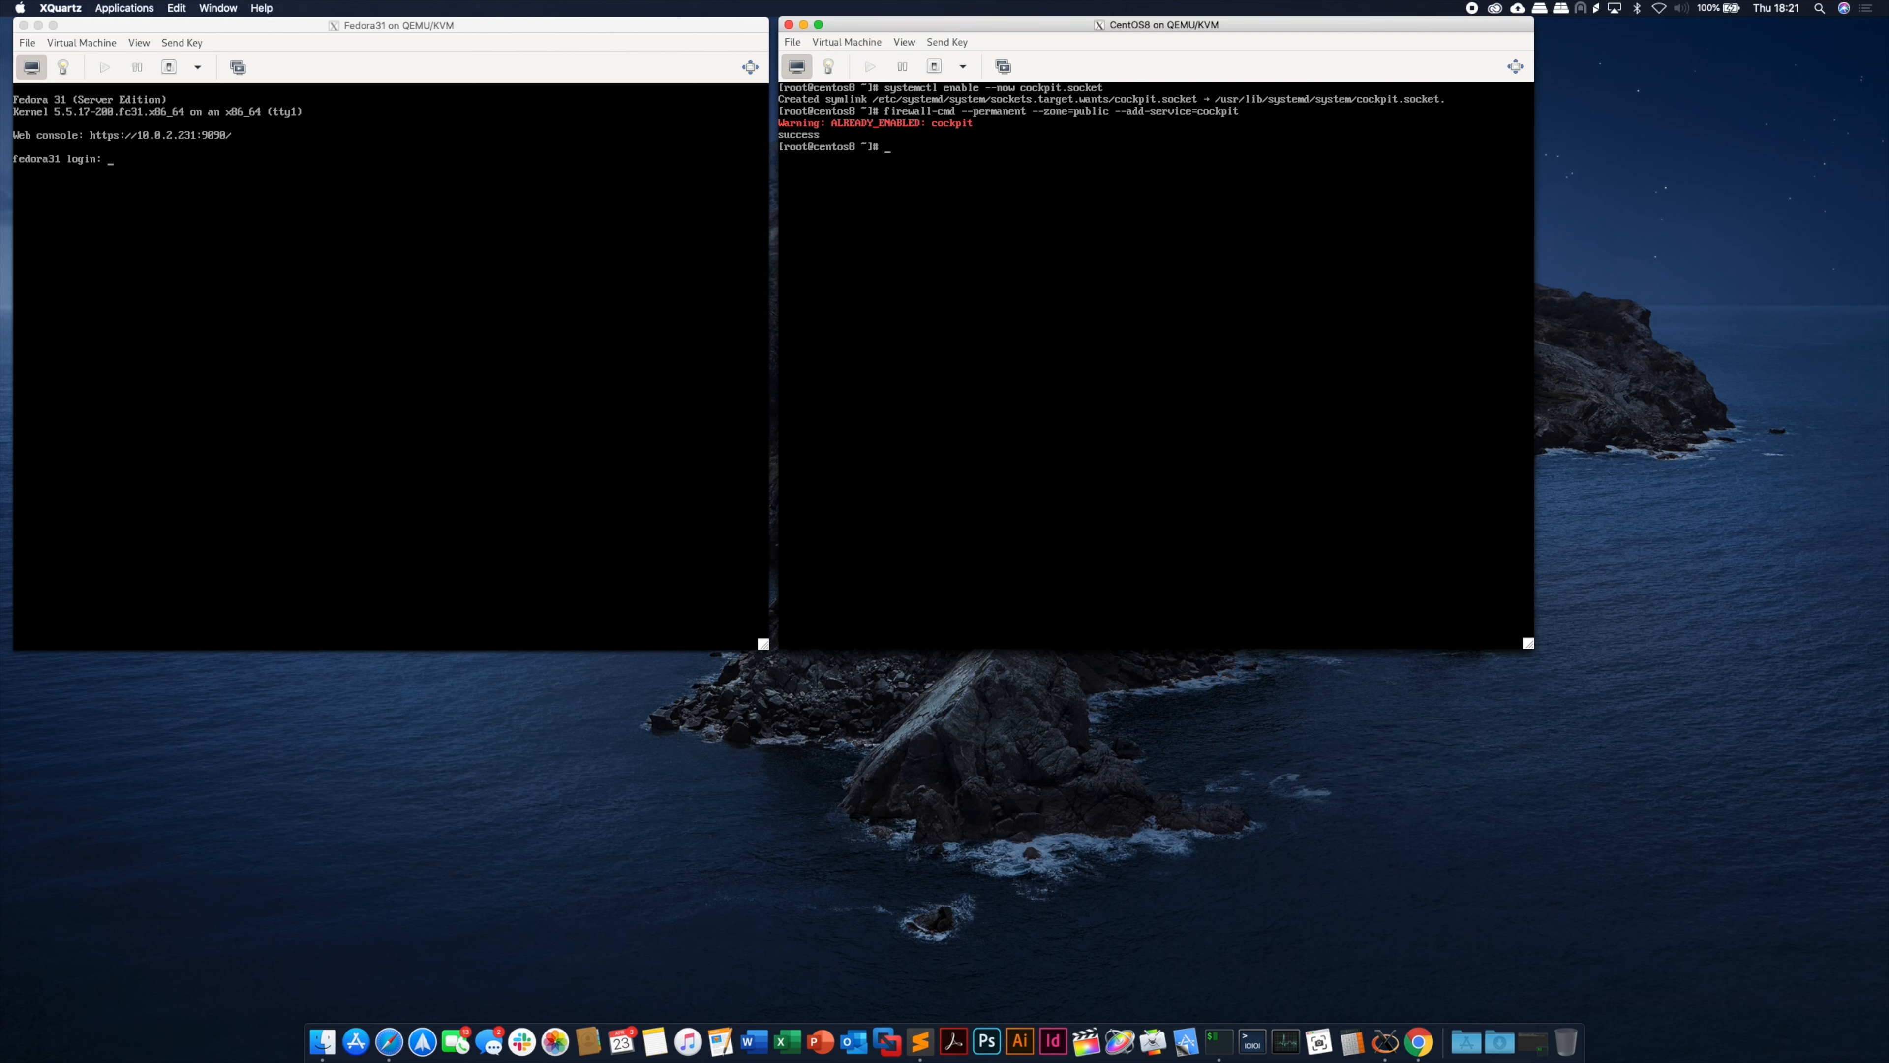
{"action": "type", "text": "firewa"}
{"action": "type", "text": "ll-cmd --reload"}
{"action": "key", "text": "Return"}
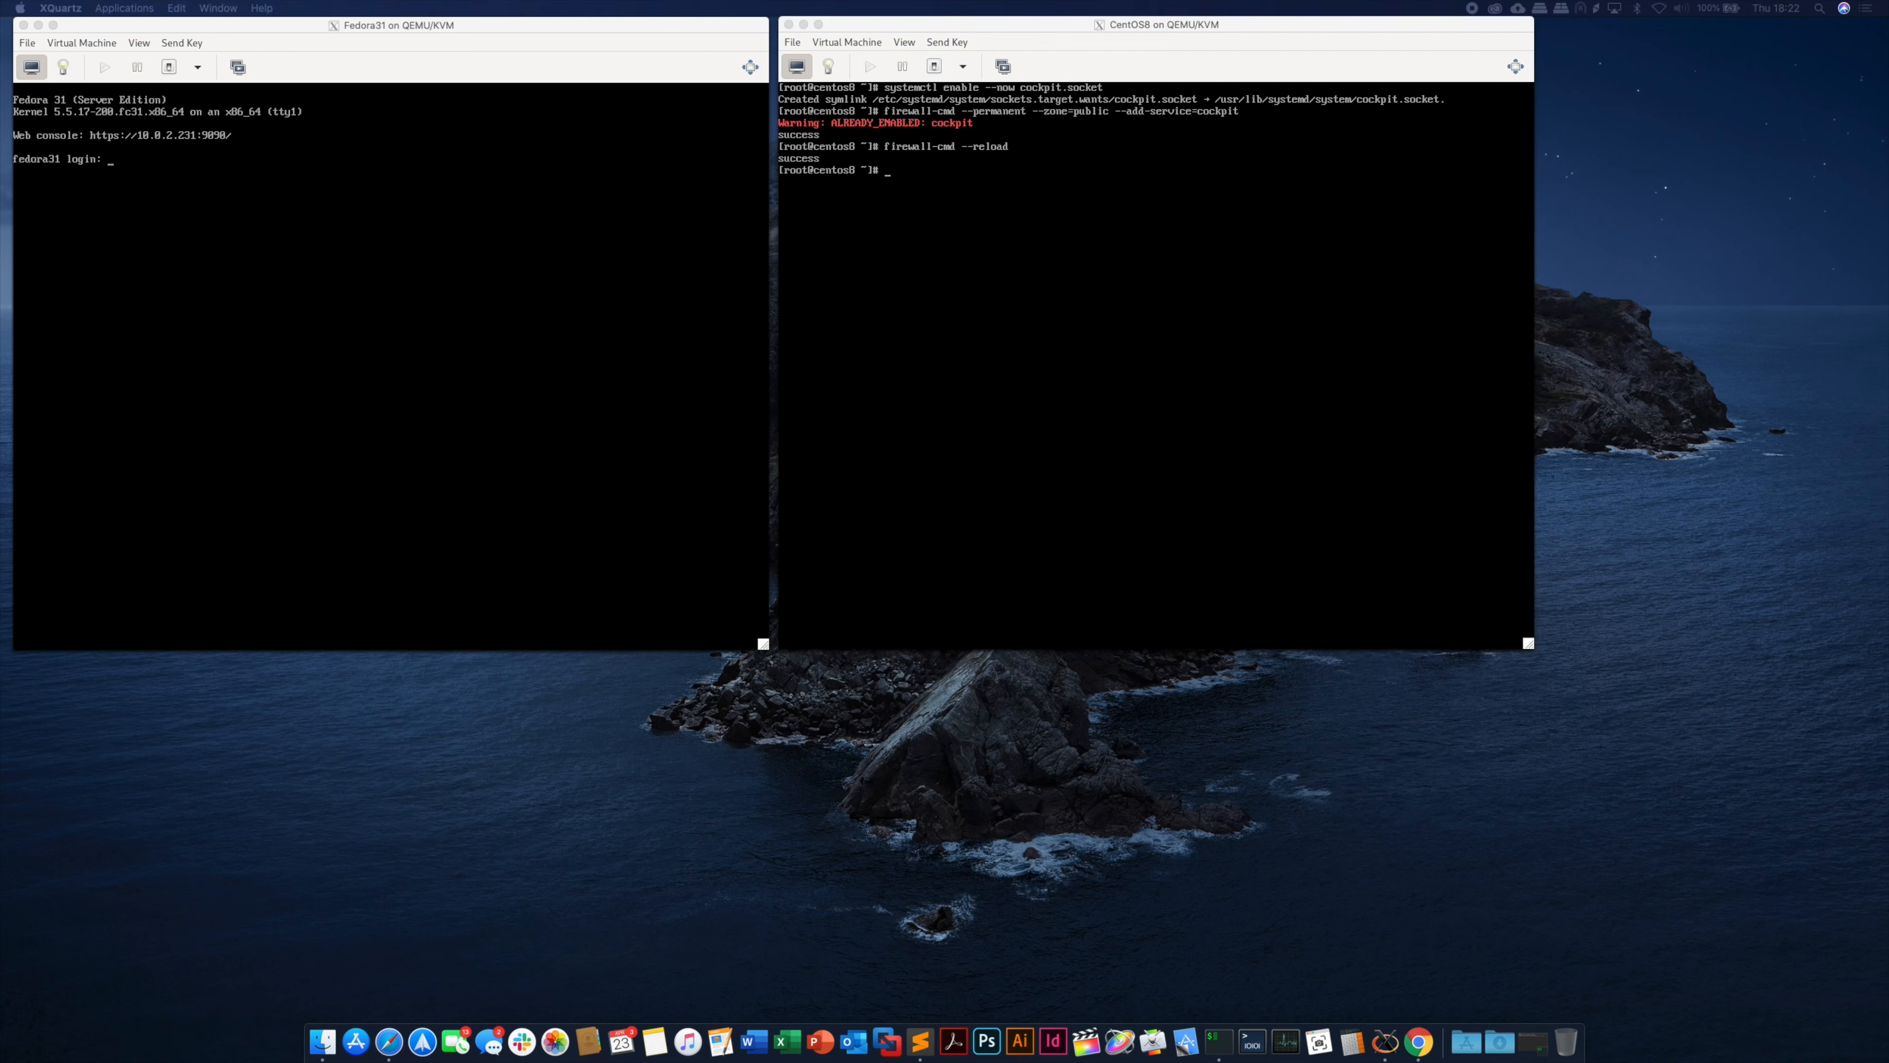
- Move the Chrome window into view and load 10.0.2.231:9090 in the address bar
{"action": "left_click_drag", "start_coordinate": [1888, 65], "coordinate": [1264, 34]}
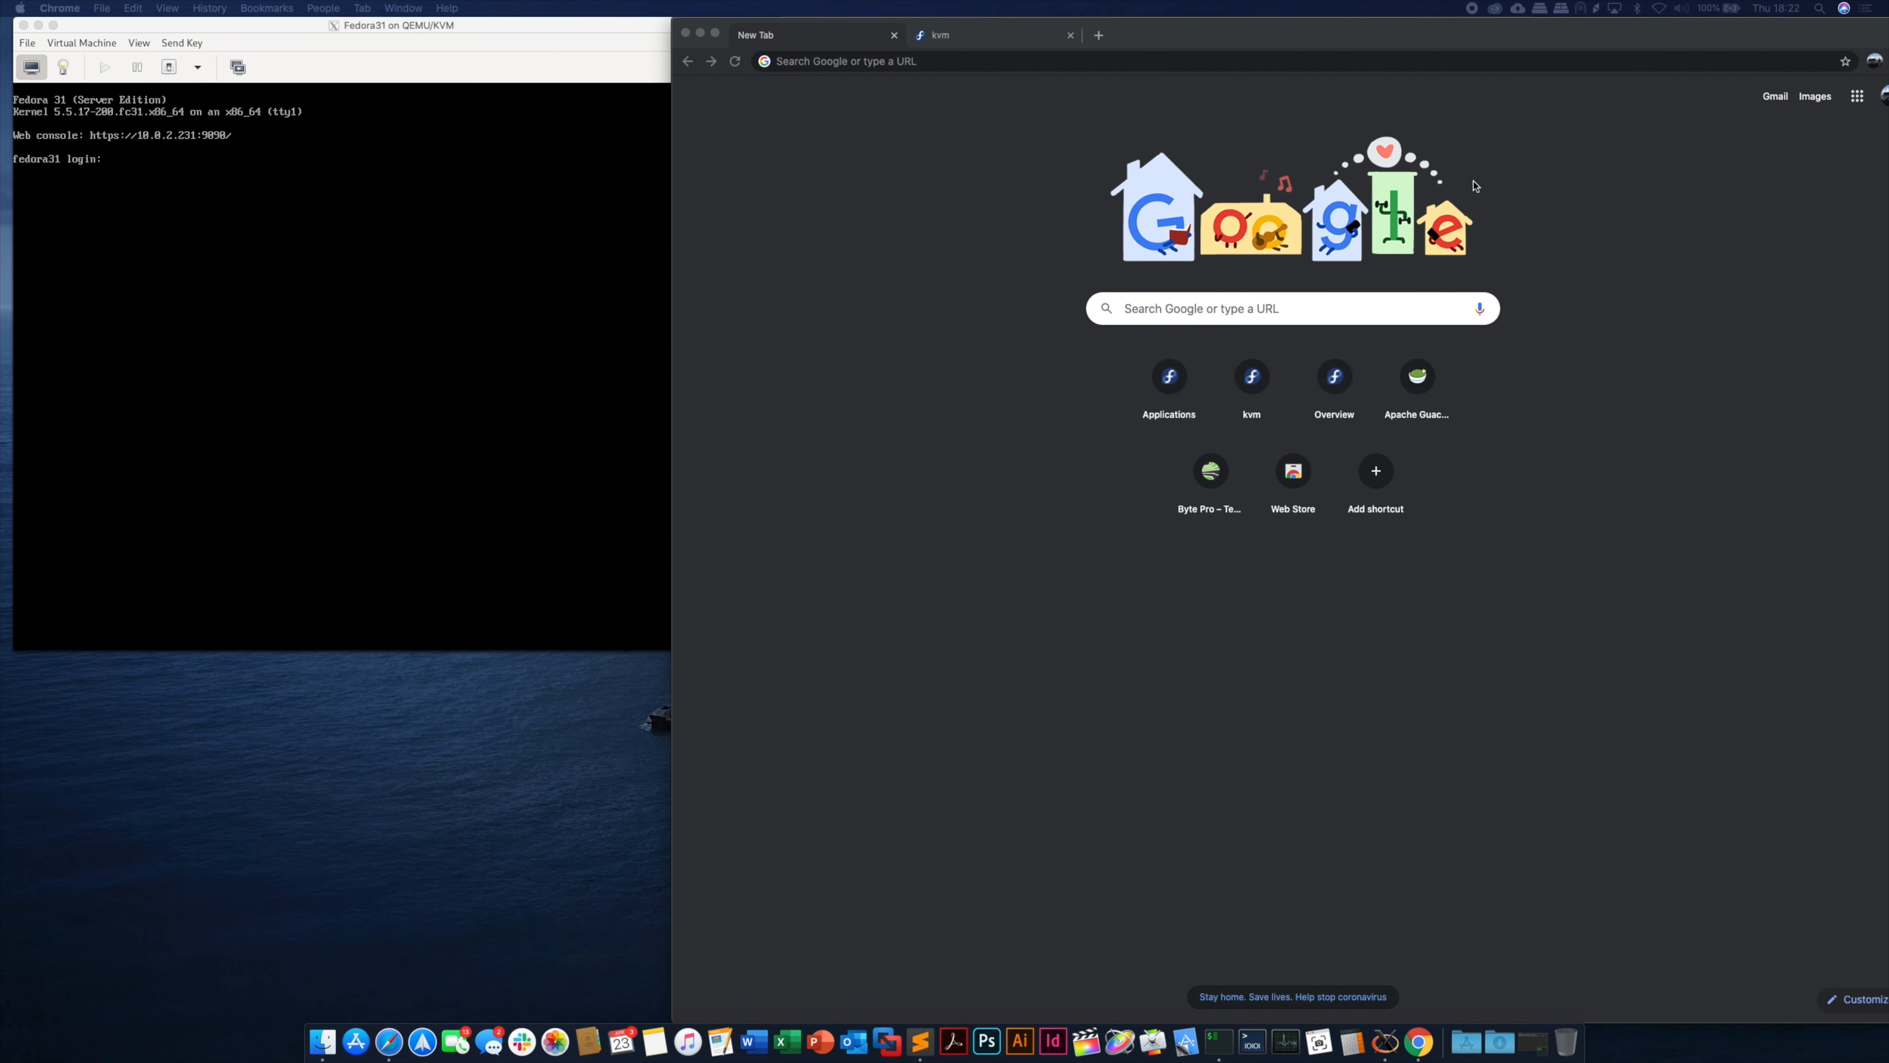
{"action": "left_click_drag", "start_coordinate": [1297, 29], "coordinate": [1255, 25]}
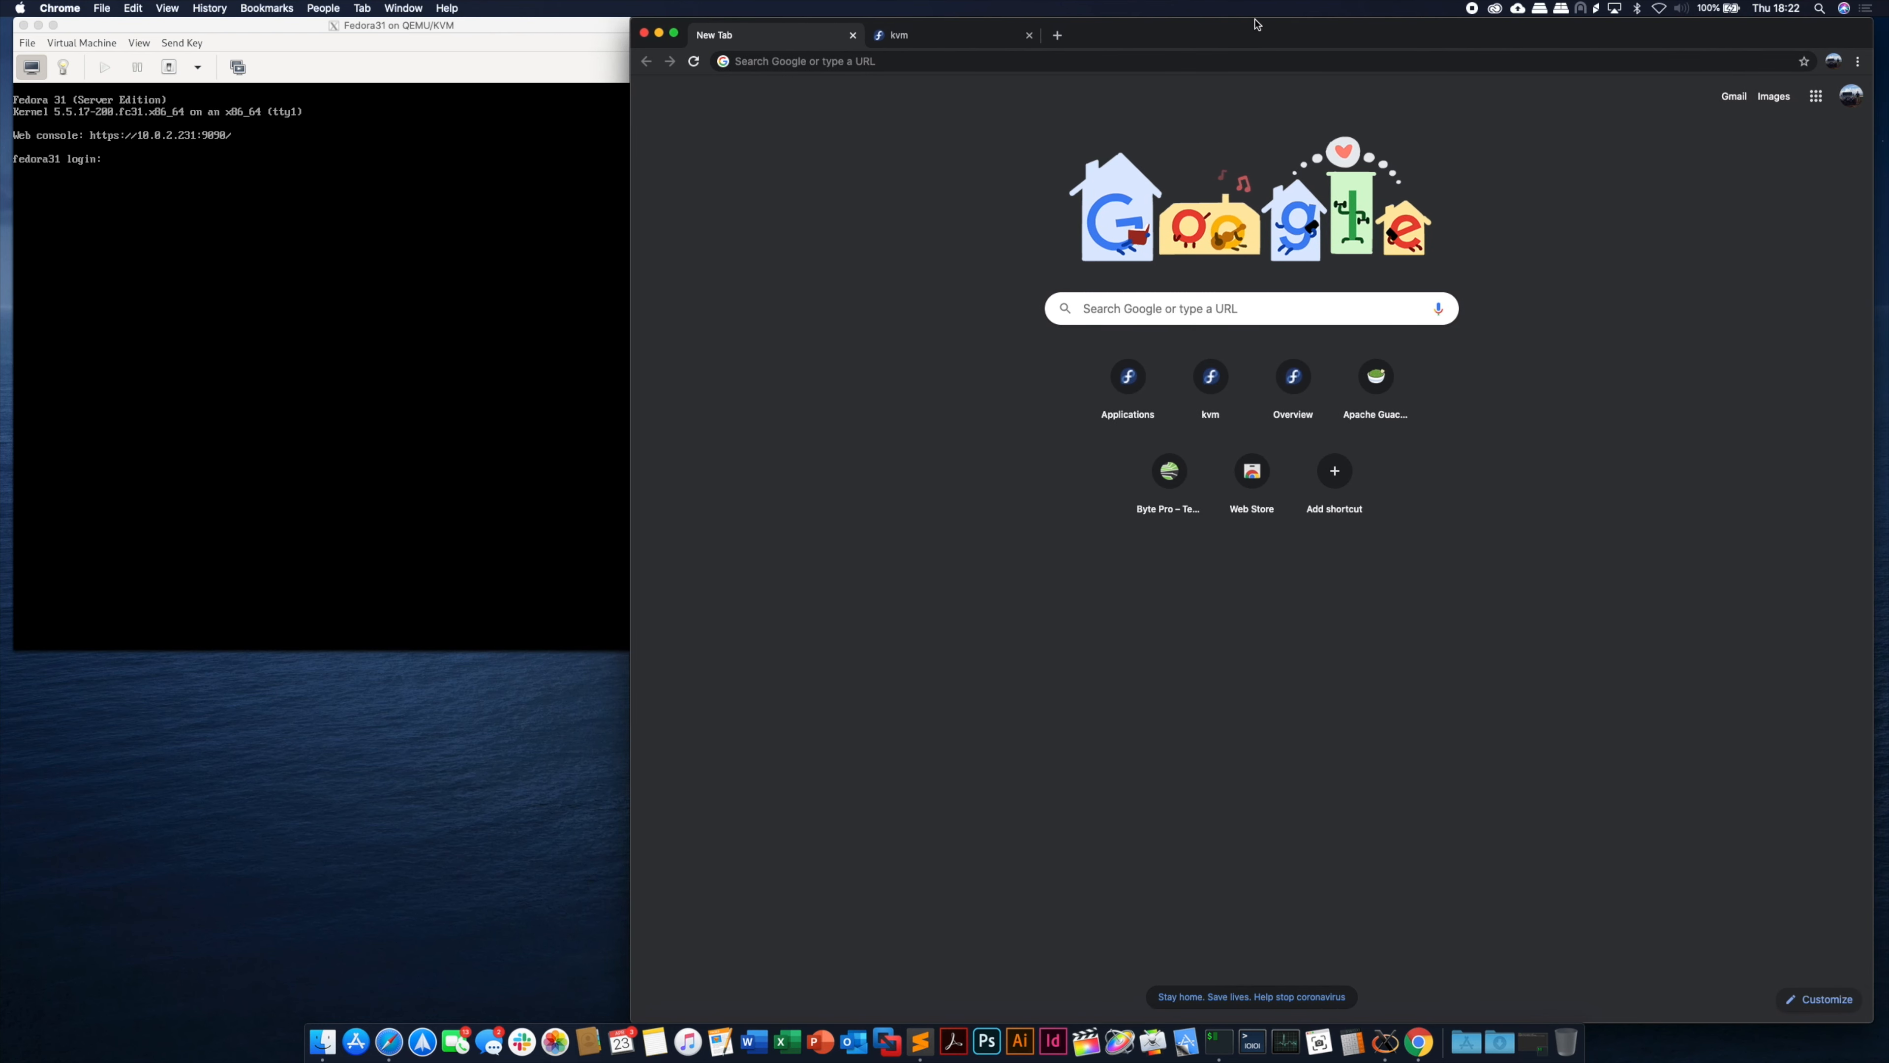
{"action": "left_click", "coordinate": [912, 62]}
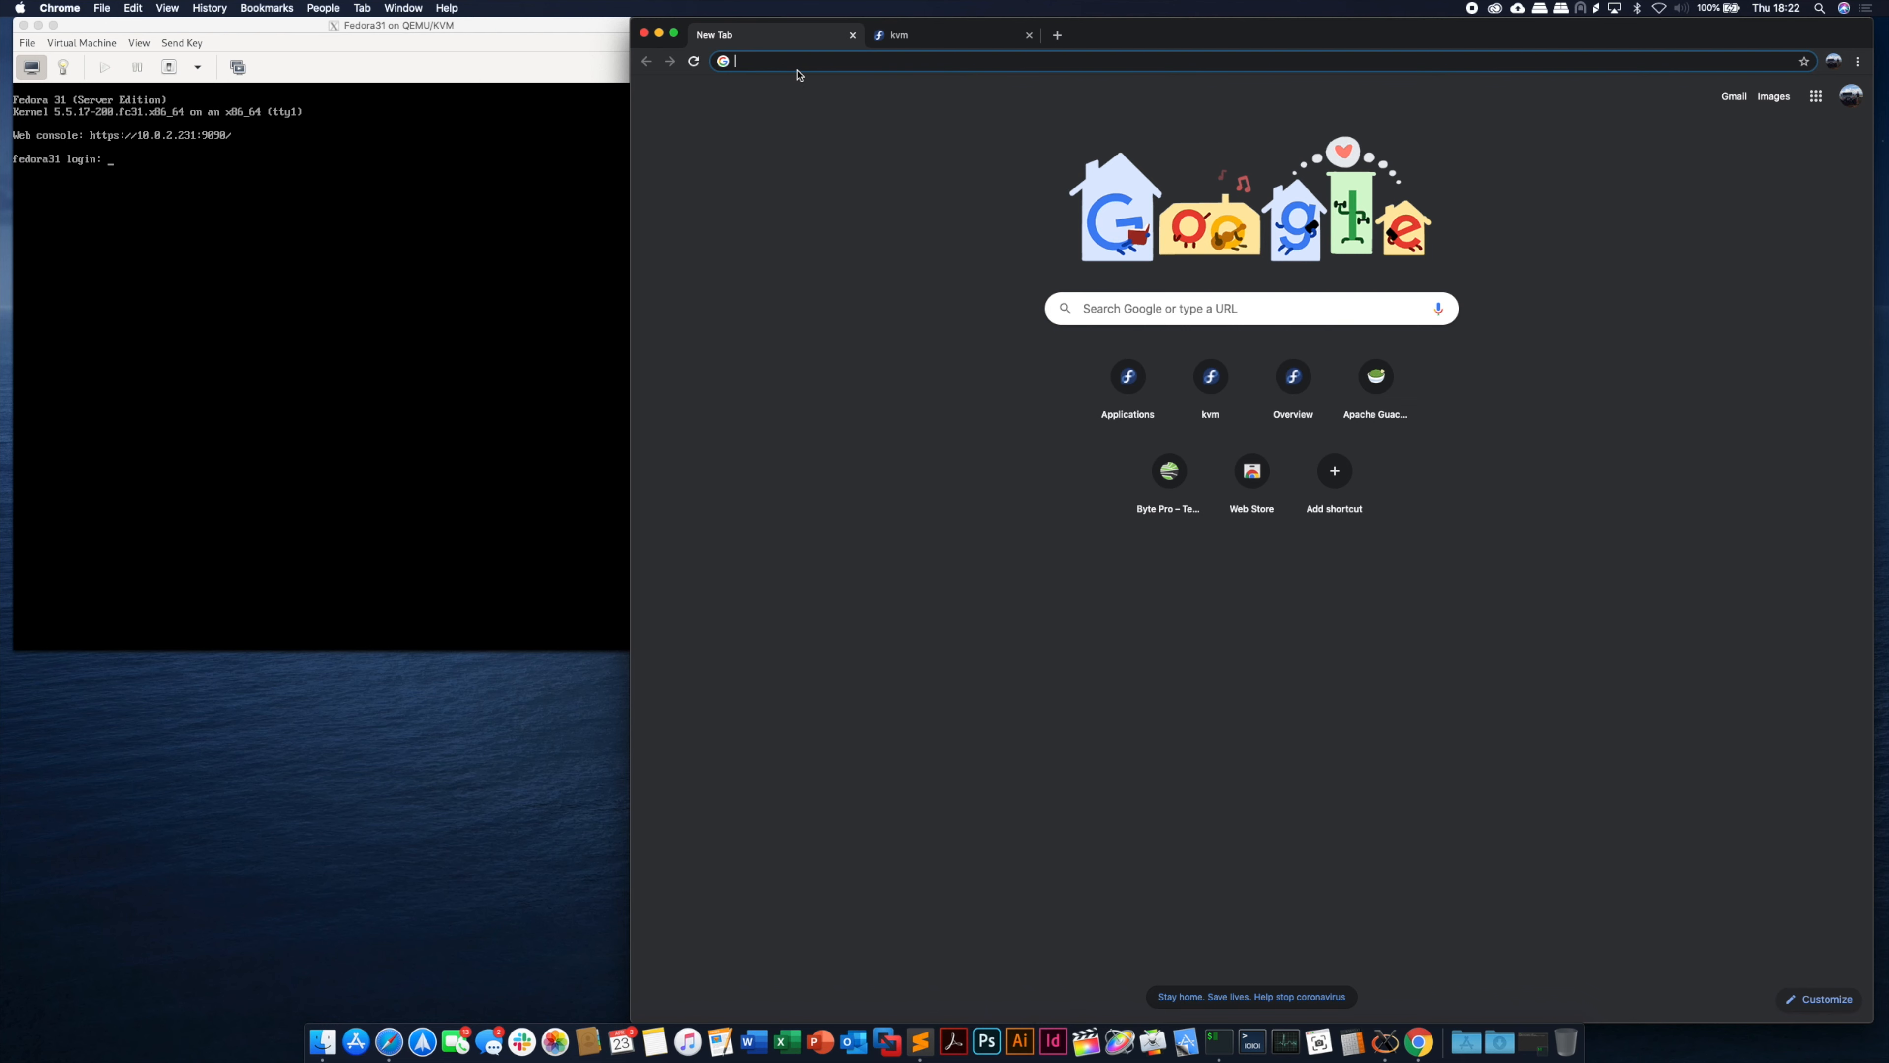
{"action": "type", "text": "10.0.2."}
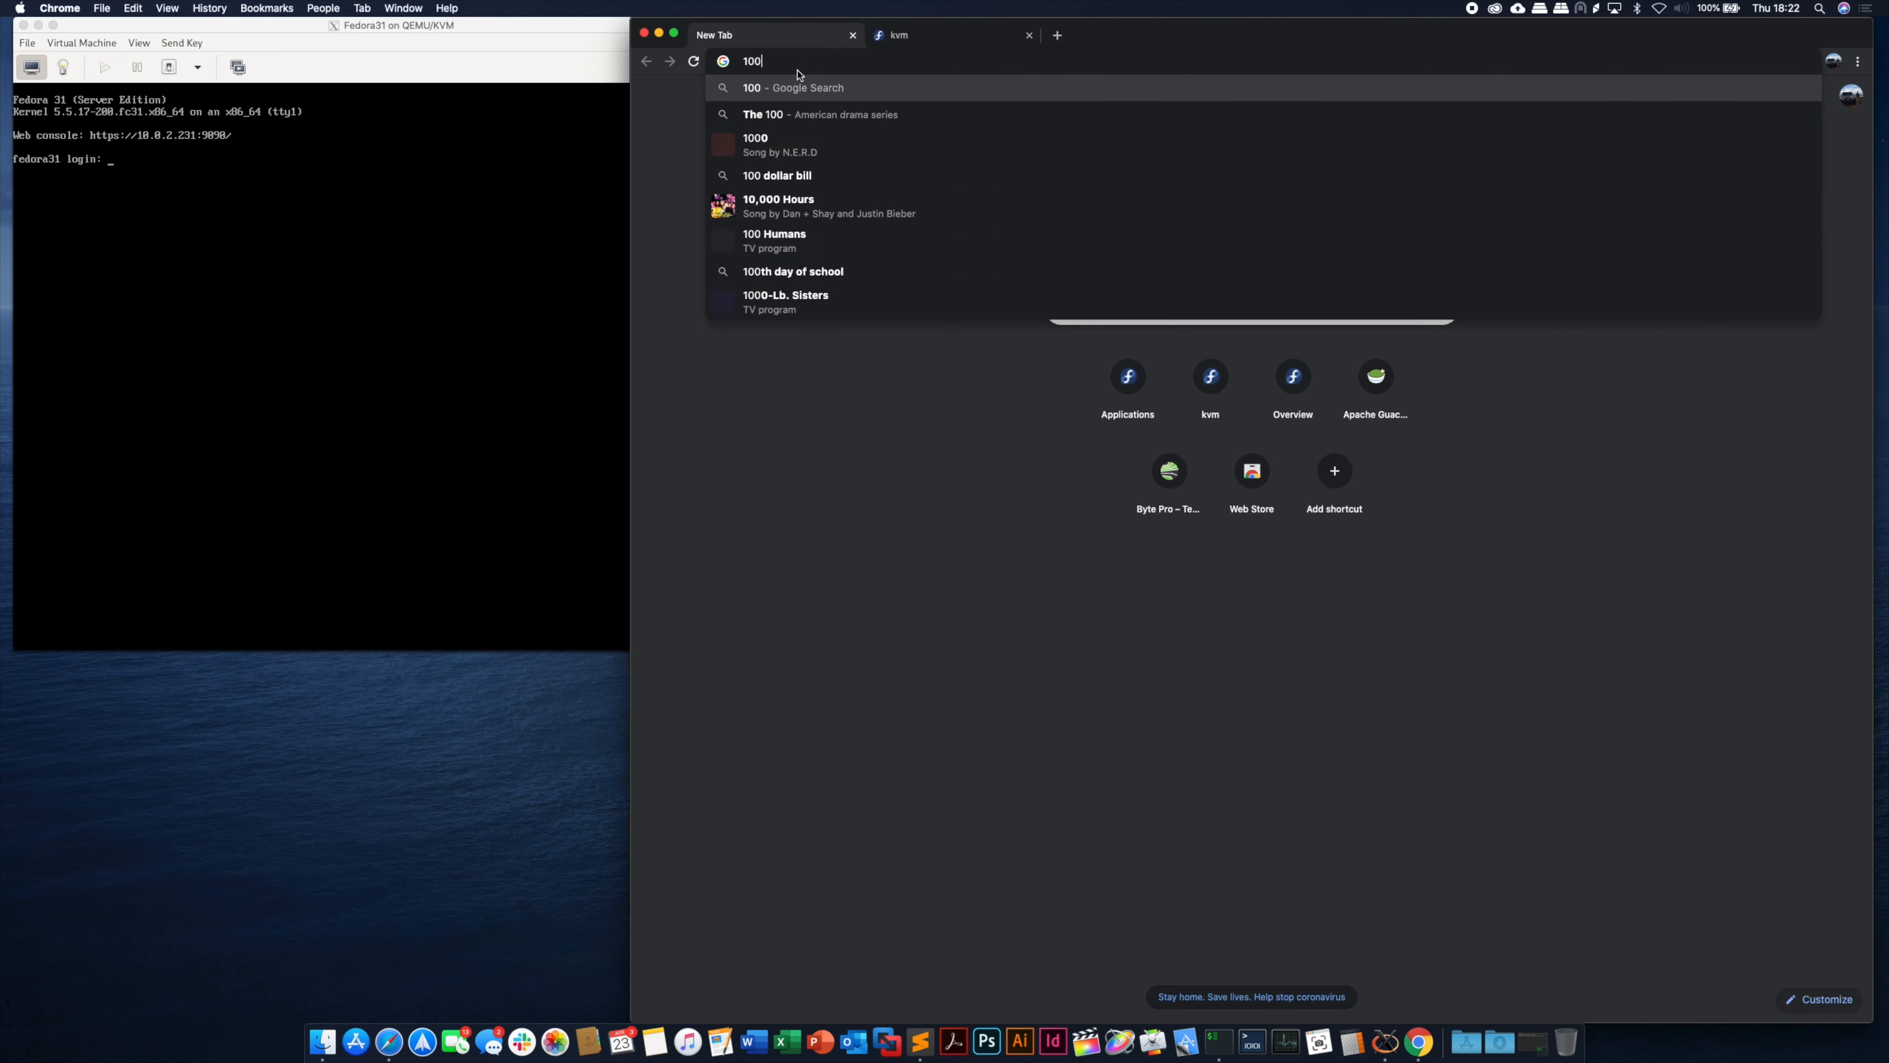
{"action": "type", "text": "231"}
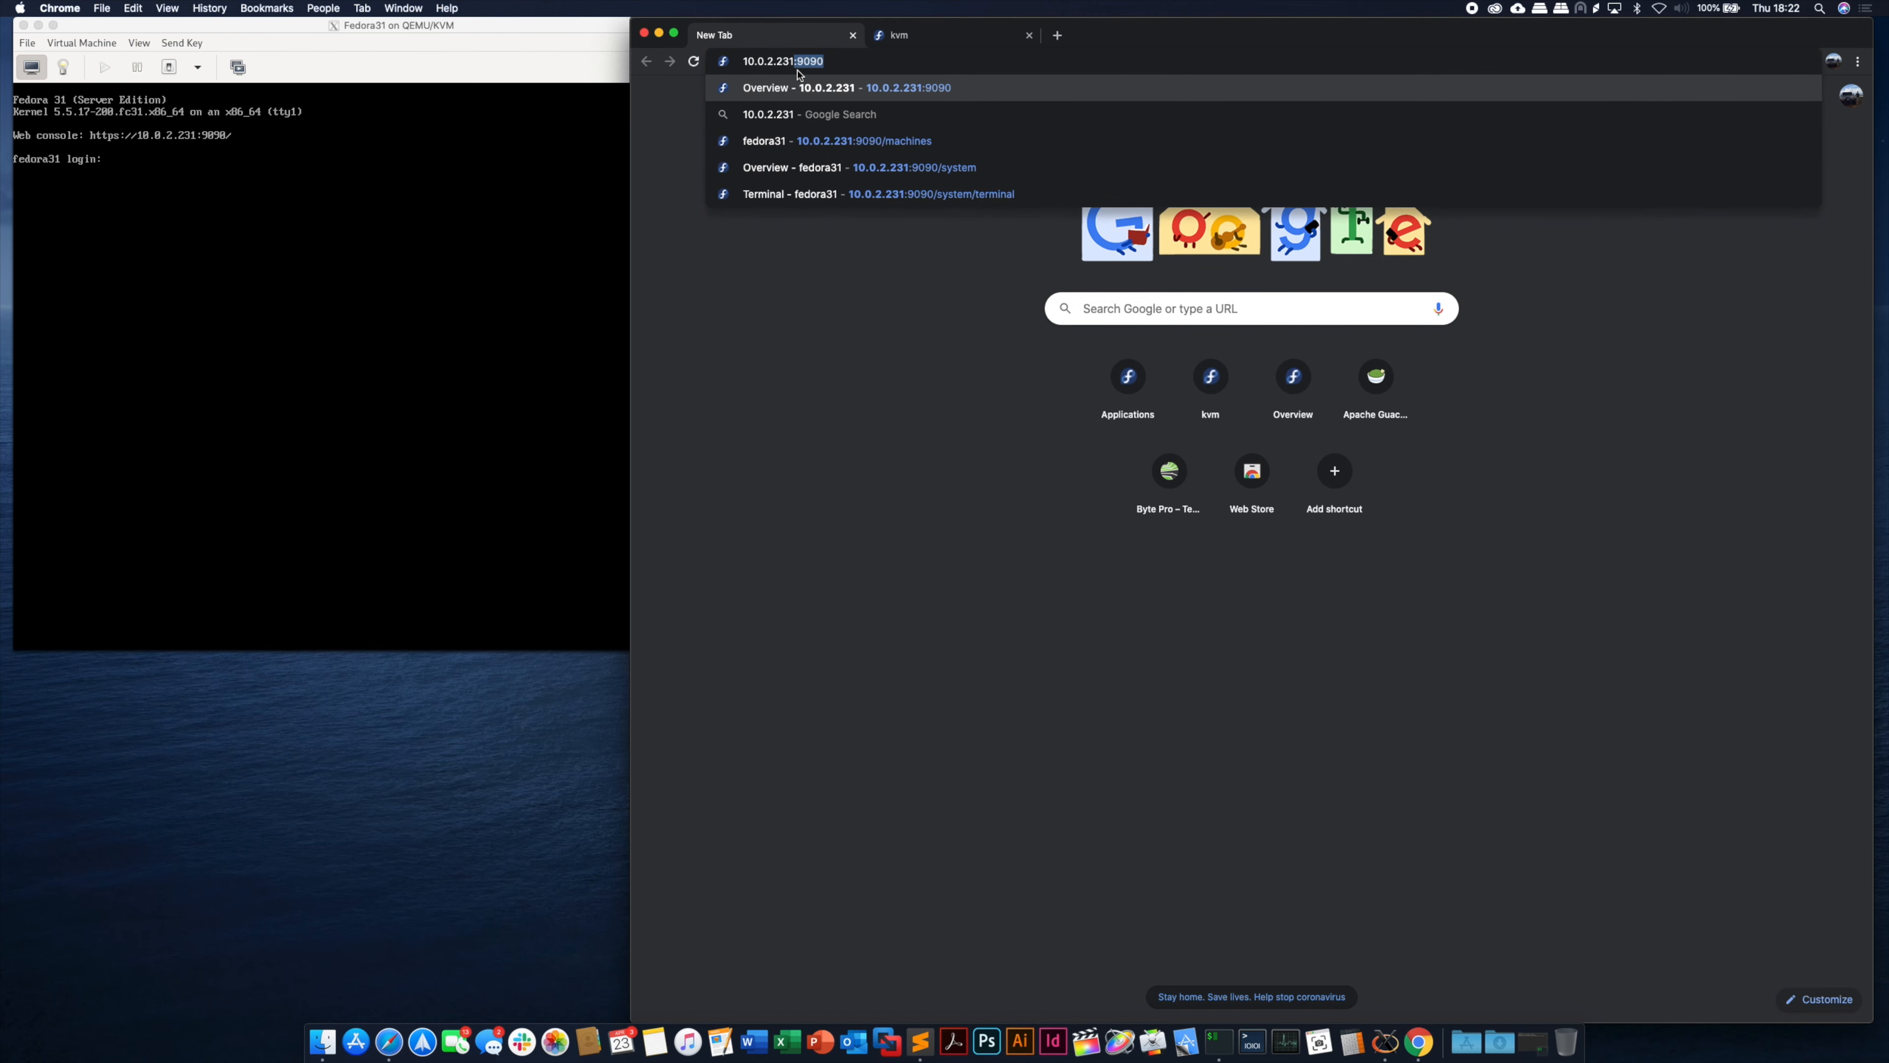
{"action": "type", "text": ":9090"}
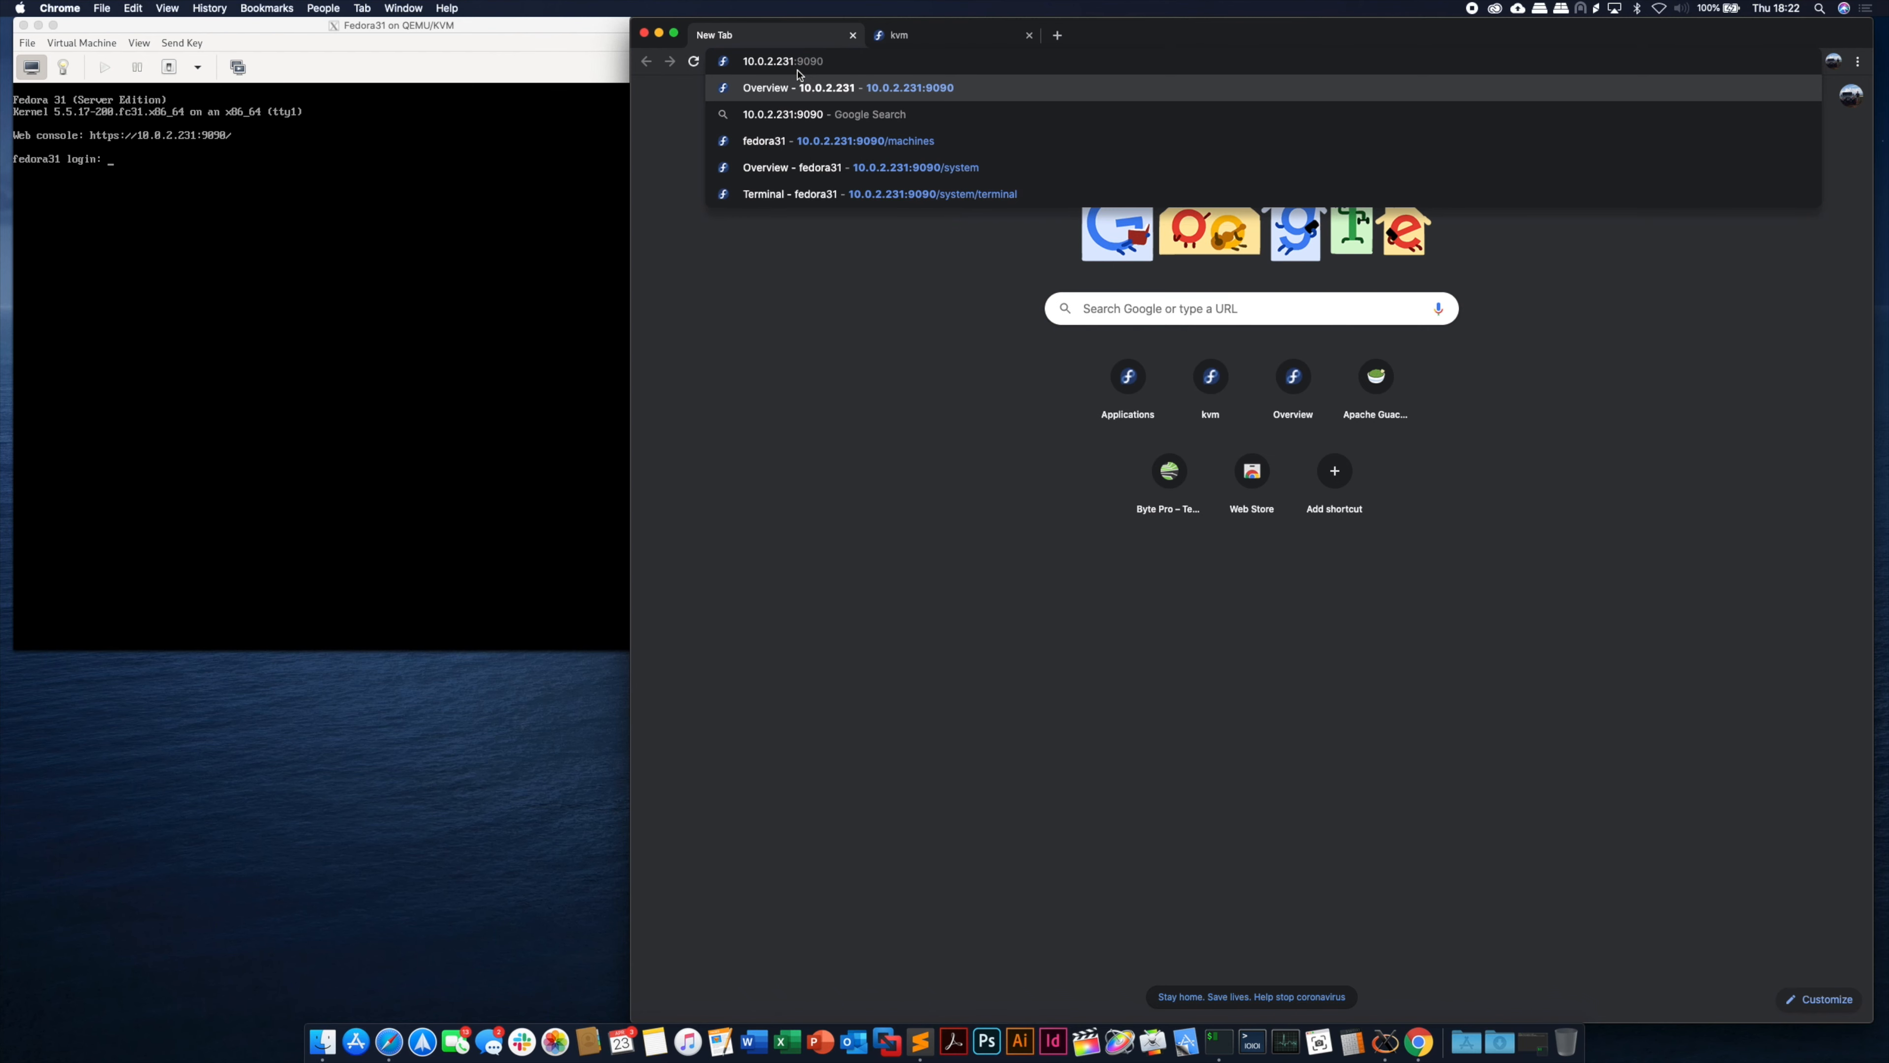
{"action": "key", "text": "Return"}
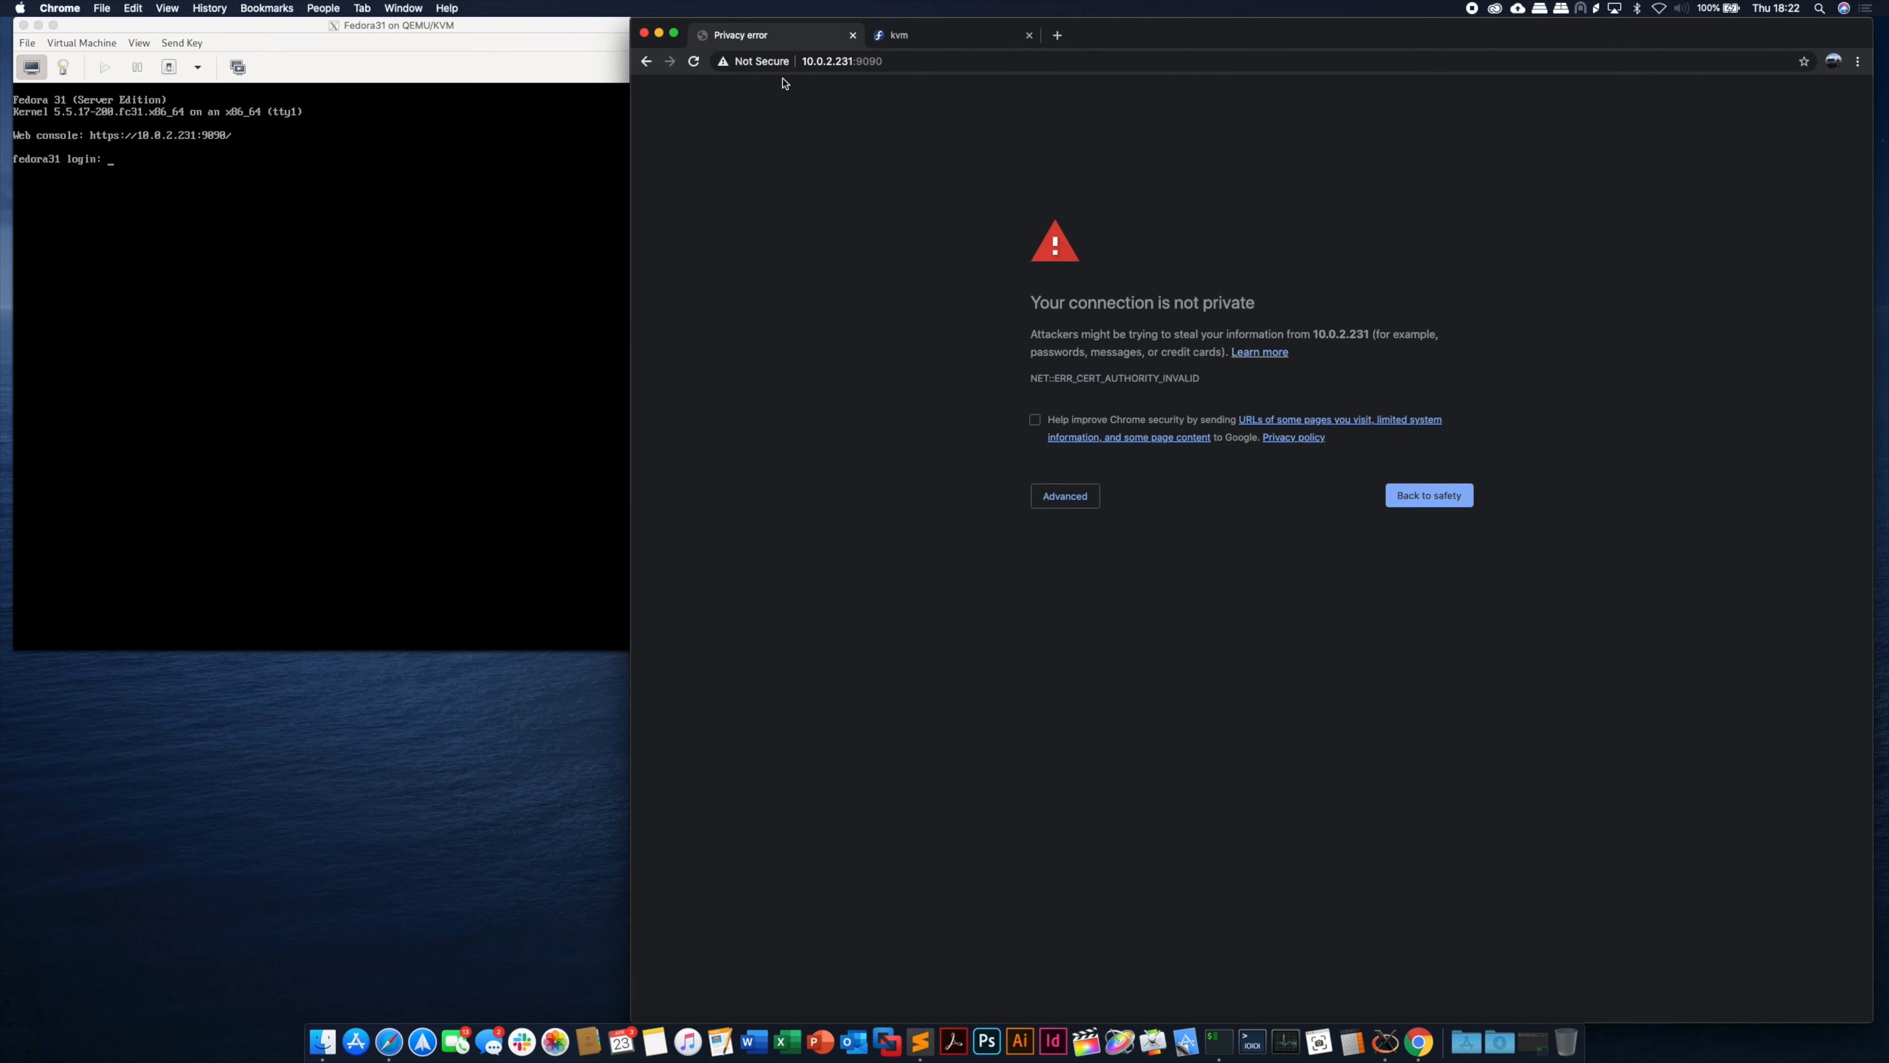
- Proceed past the unsafe-certificate warning and log in to Cockpit as root
{"action": "left_click", "coordinate": [1065, 495]}
{"action": "left_click", "coordinate": [1110, 619]}
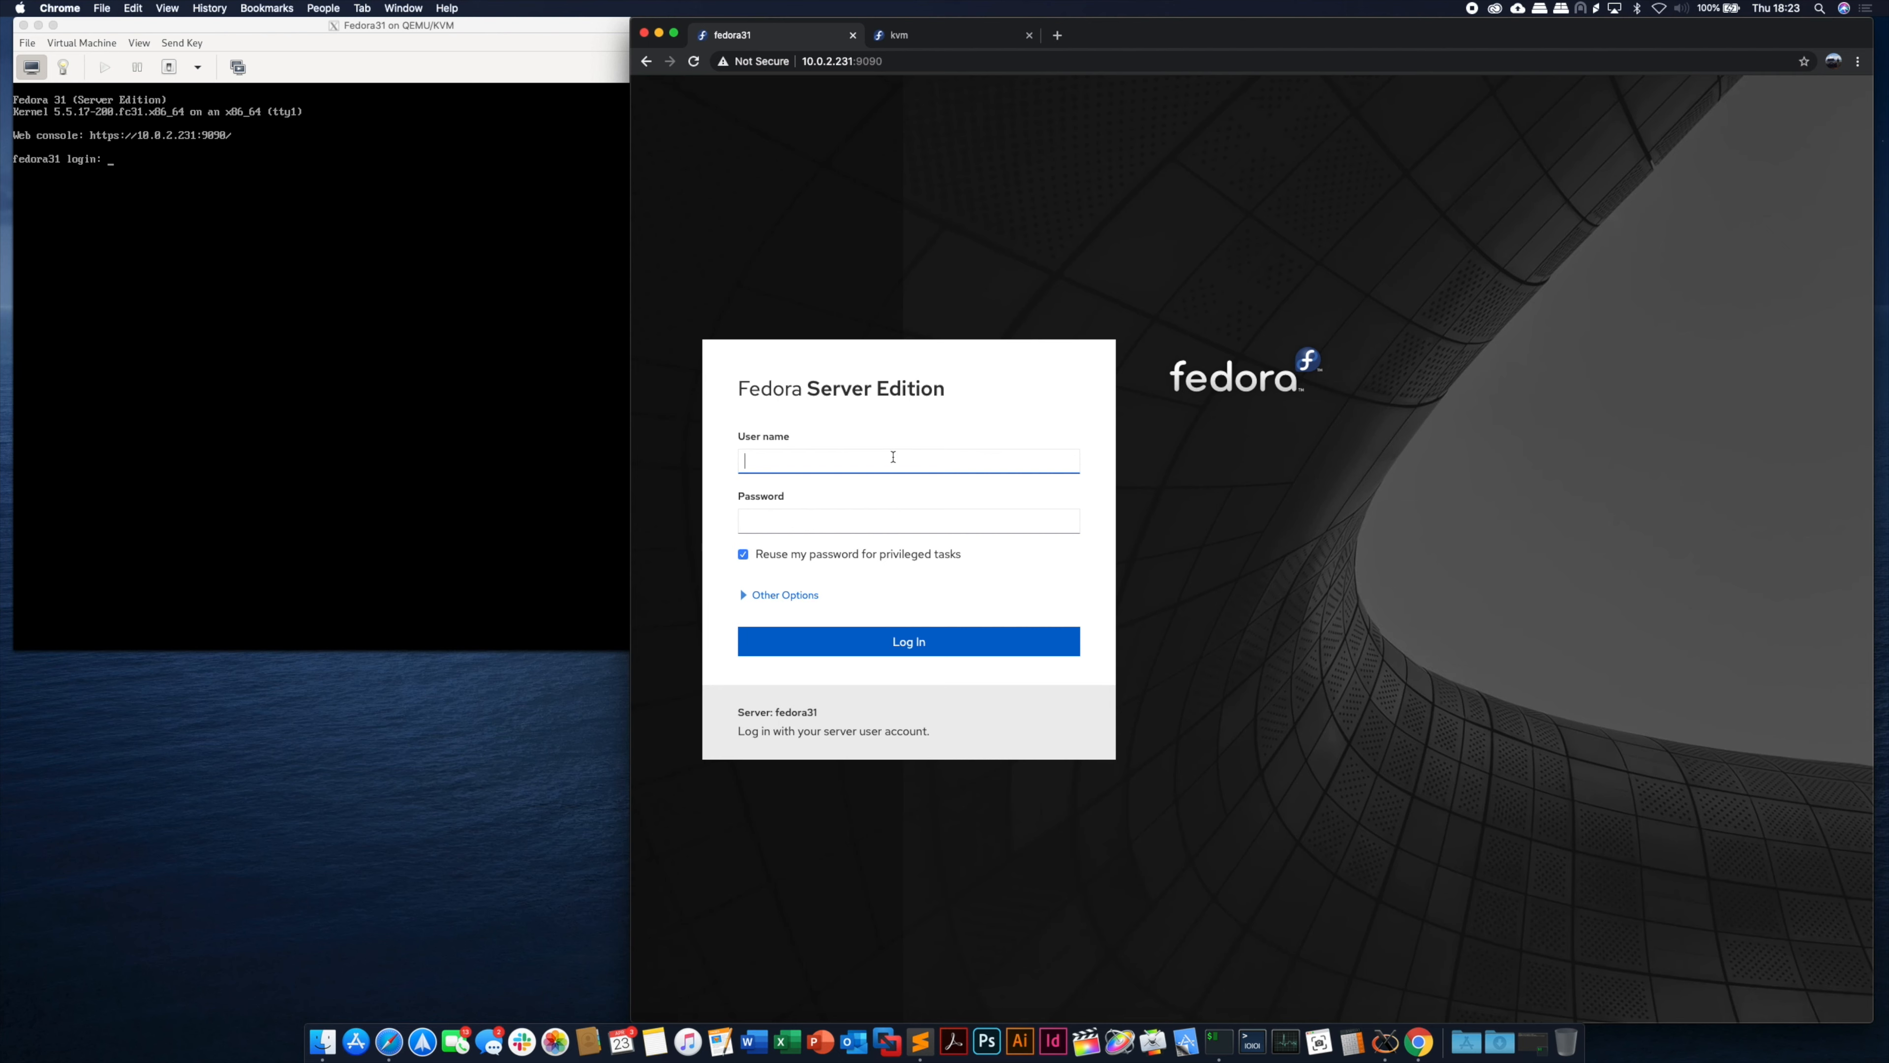
{"action": "type", "text": "root"}
{"action": "key", "text": "Tab"}
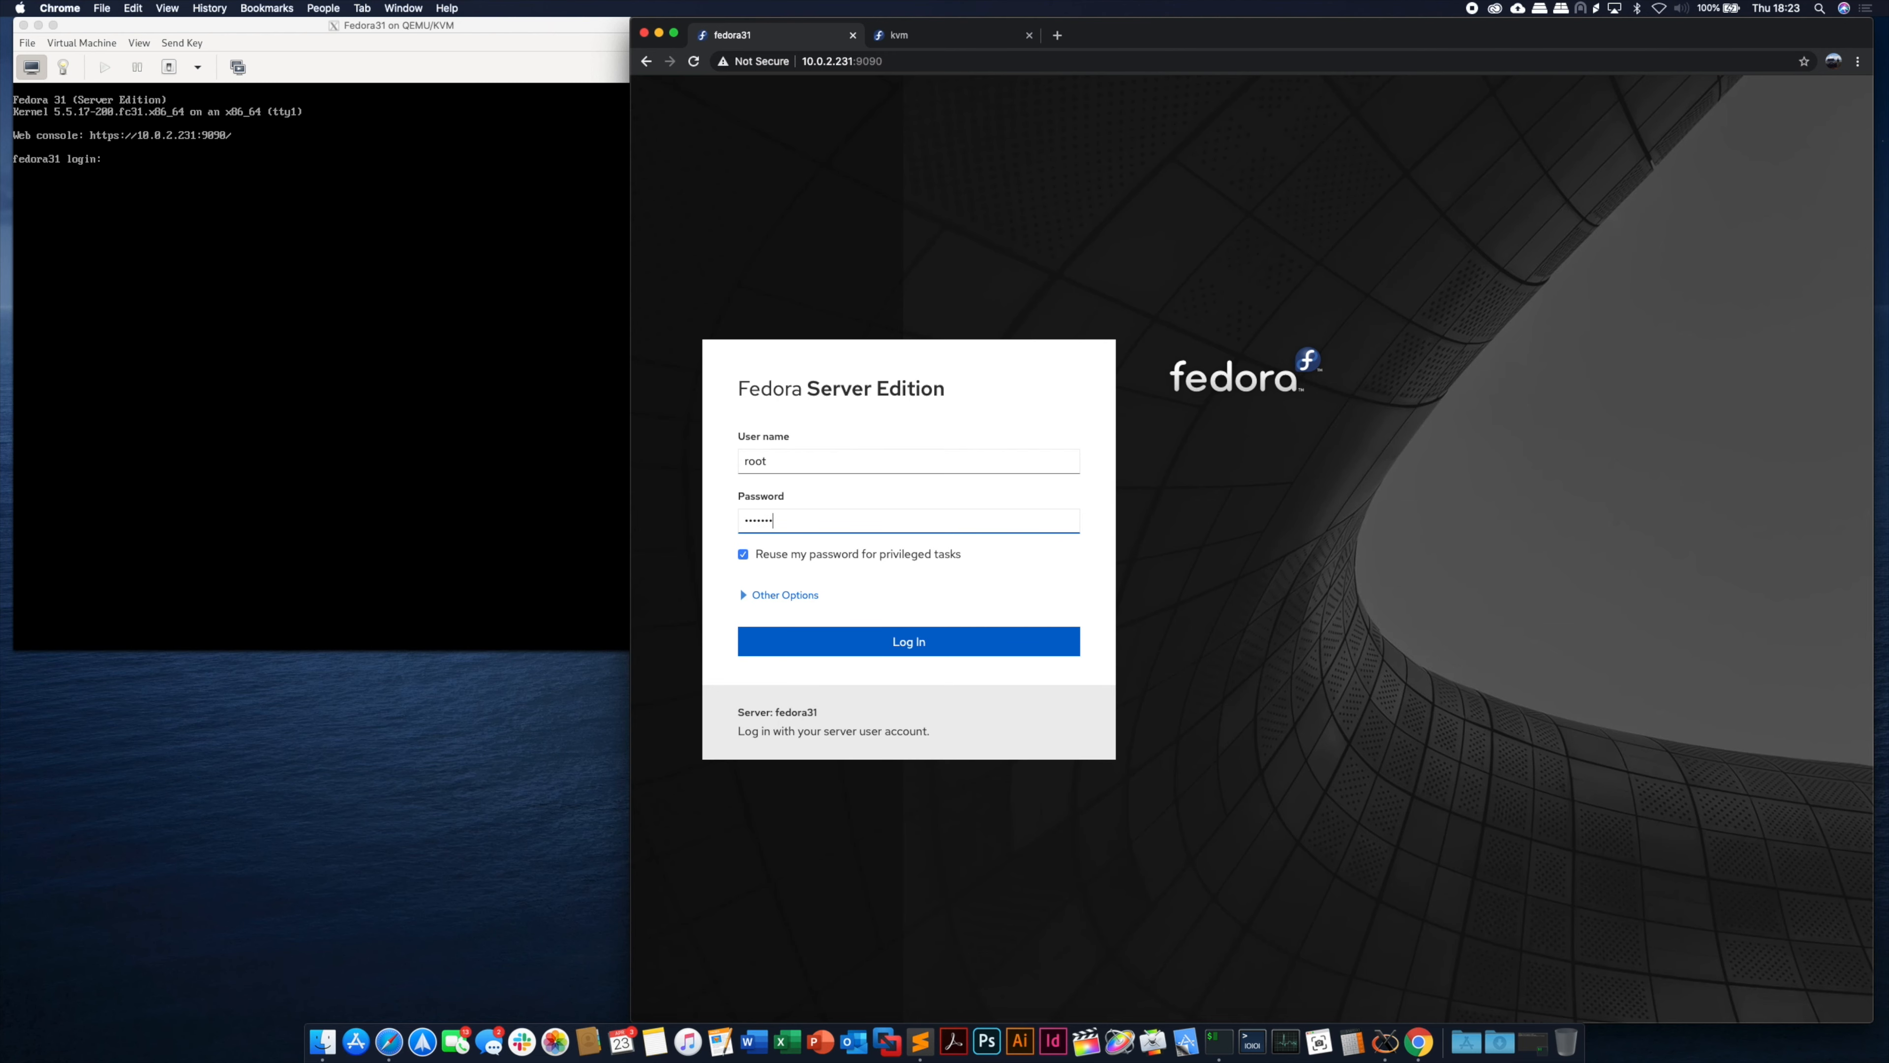
{"action": "key", "text": "Return"}
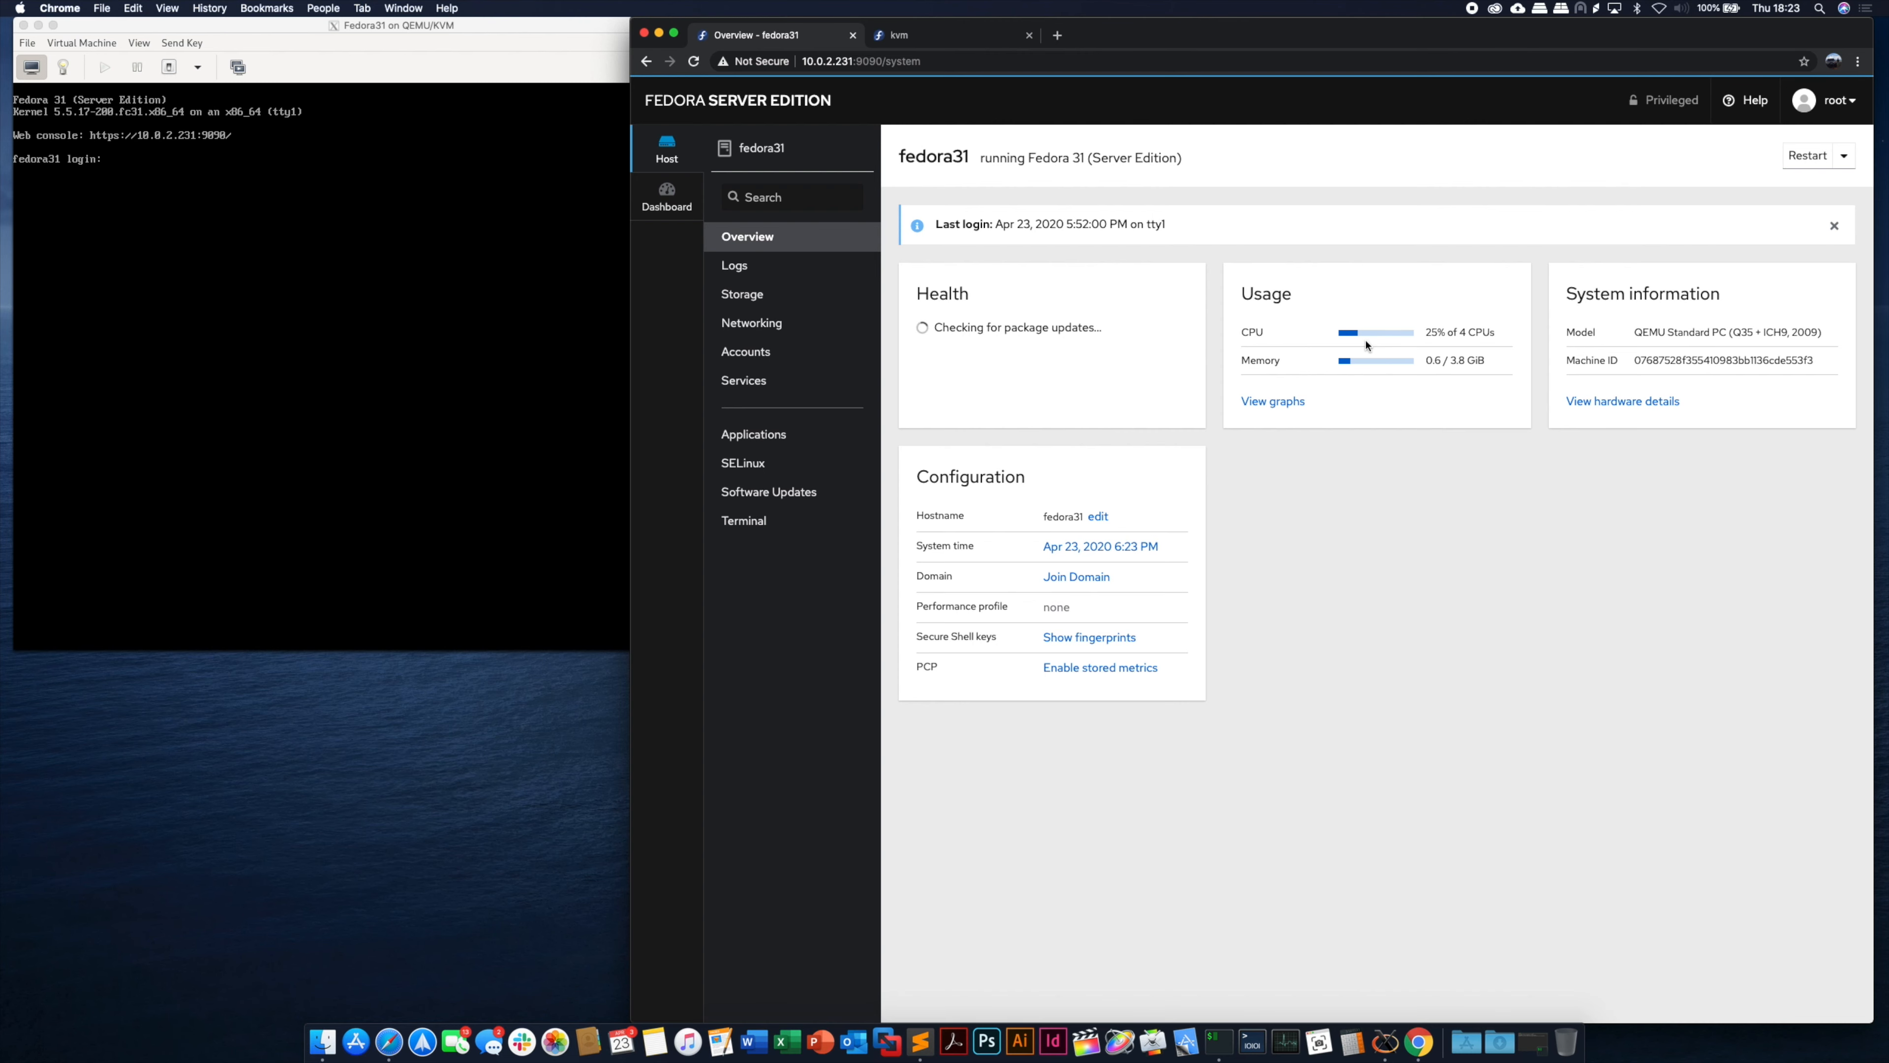
- View the detailed usage graphs, then filter the system logs to Error and above
{"action": "left_click", "coordinate": [1275, 402]}
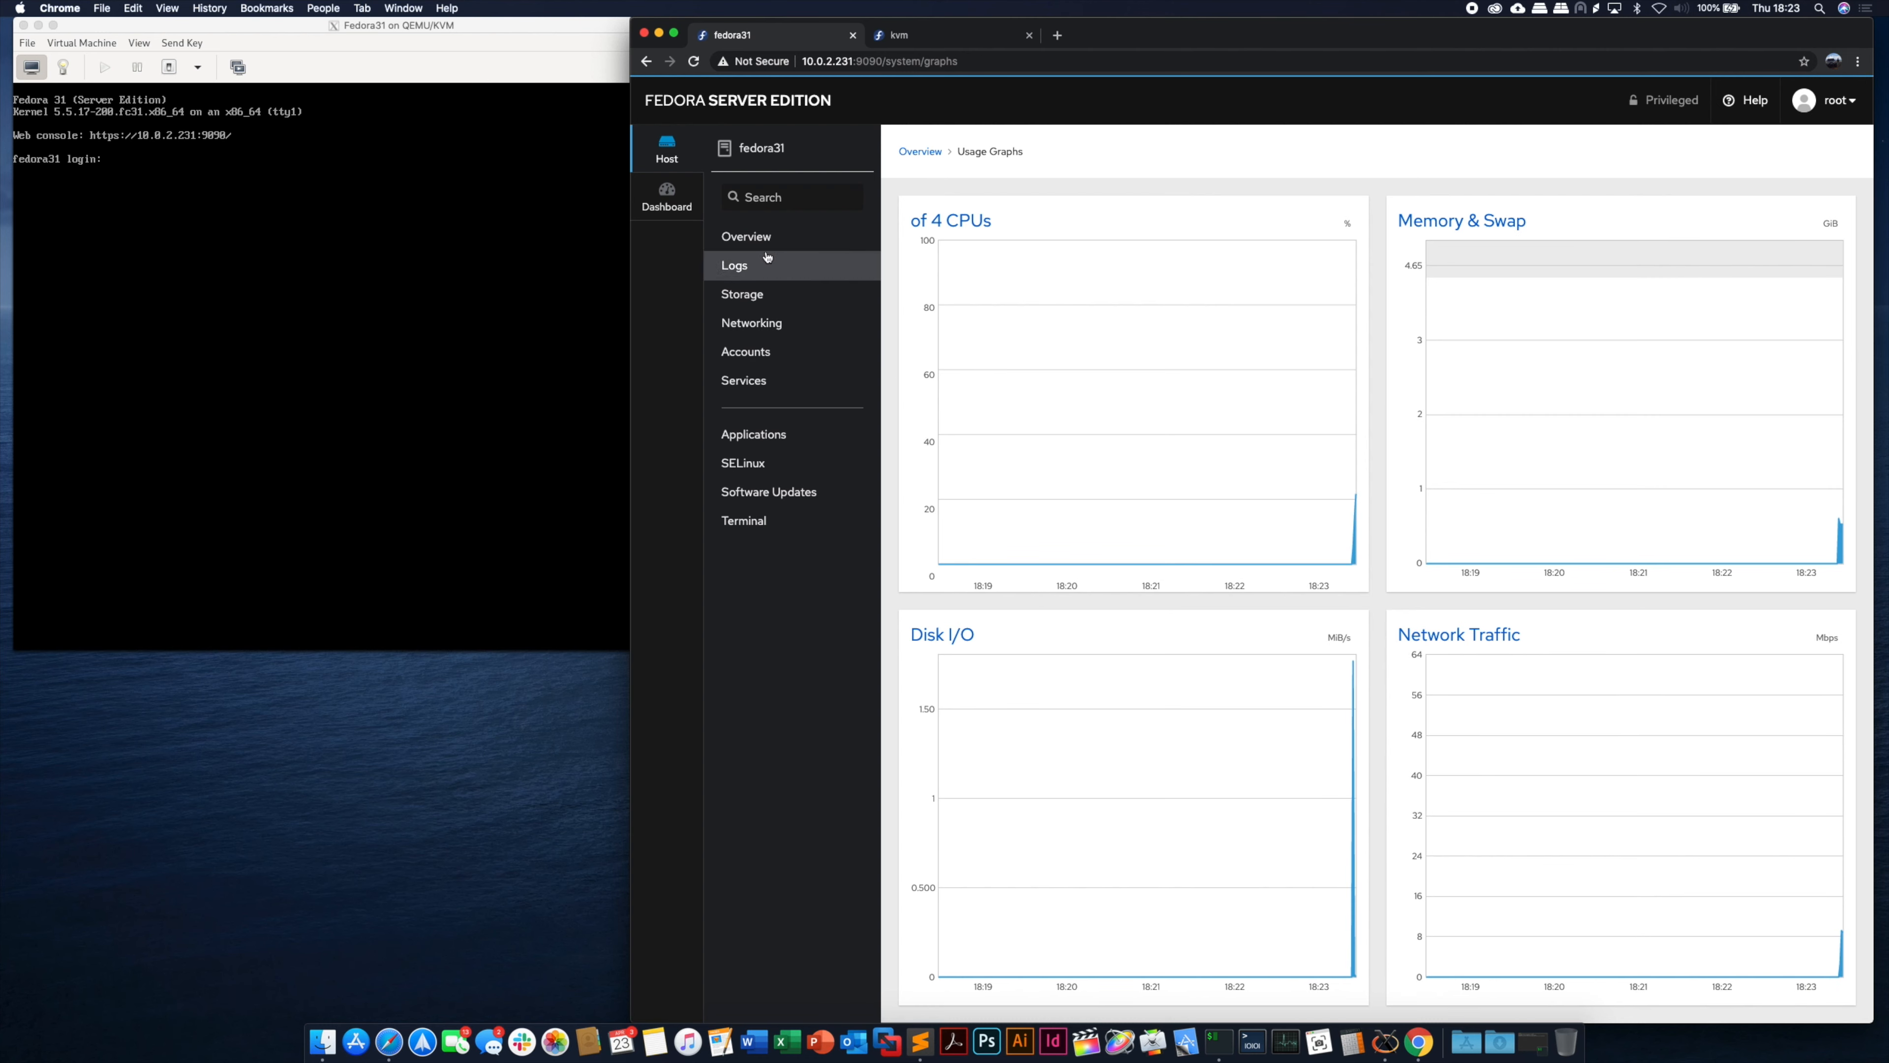
{"action": "left_click", "coordinate": [747, 267]}
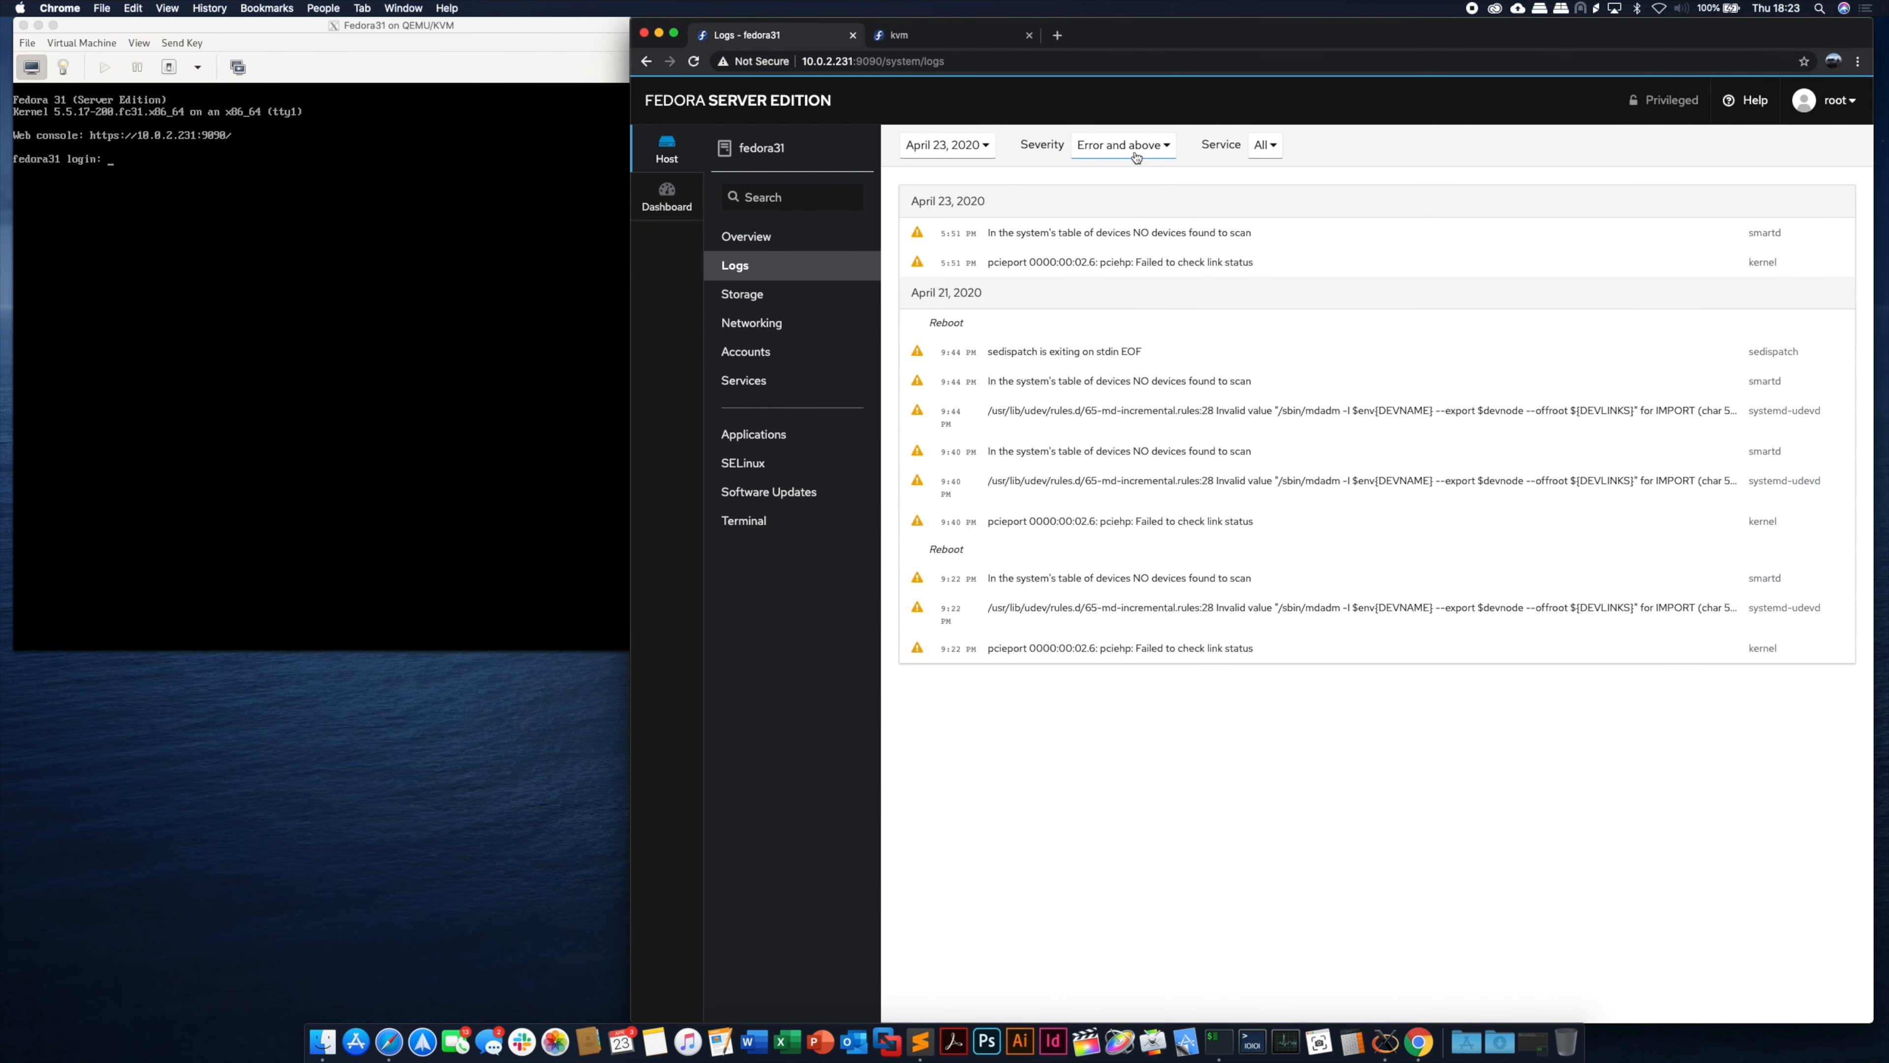
{"action": "left_click", "coordinate": [1135, 149]}
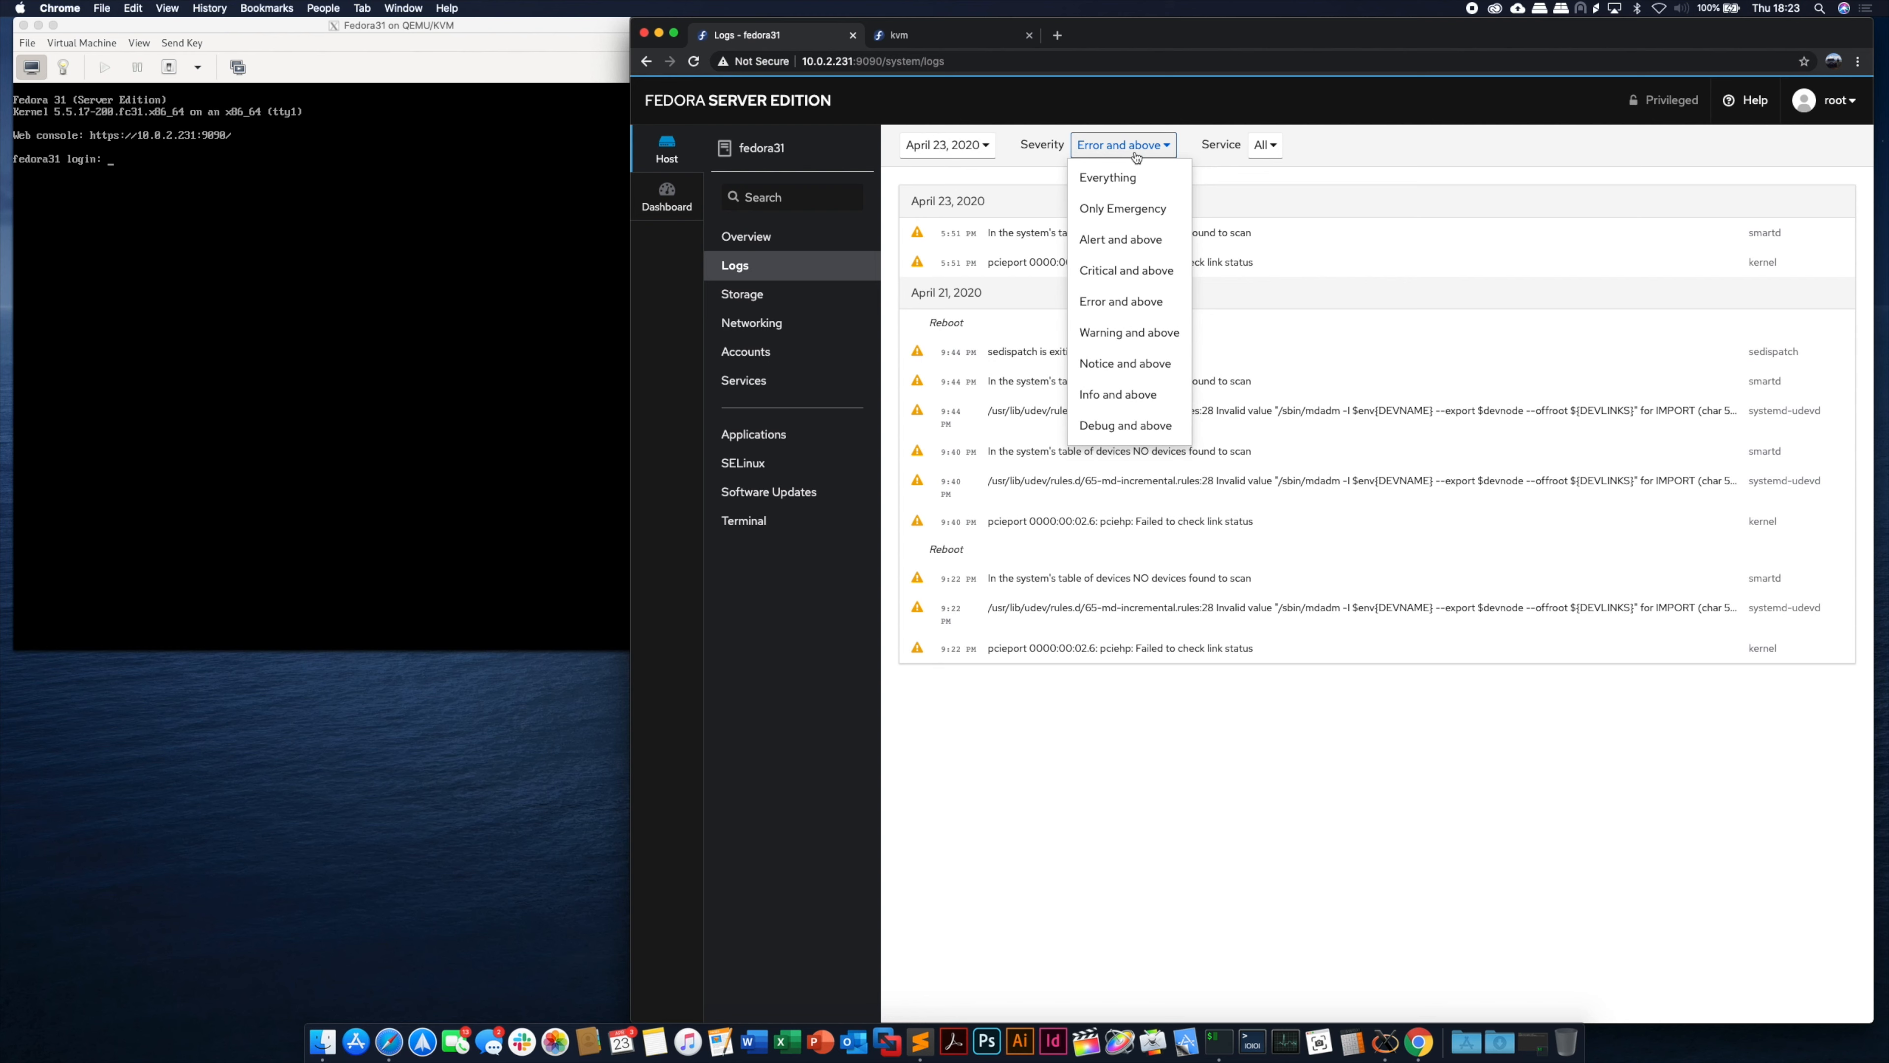
{"action": "left_click", "coordinate": [1387, 160]}
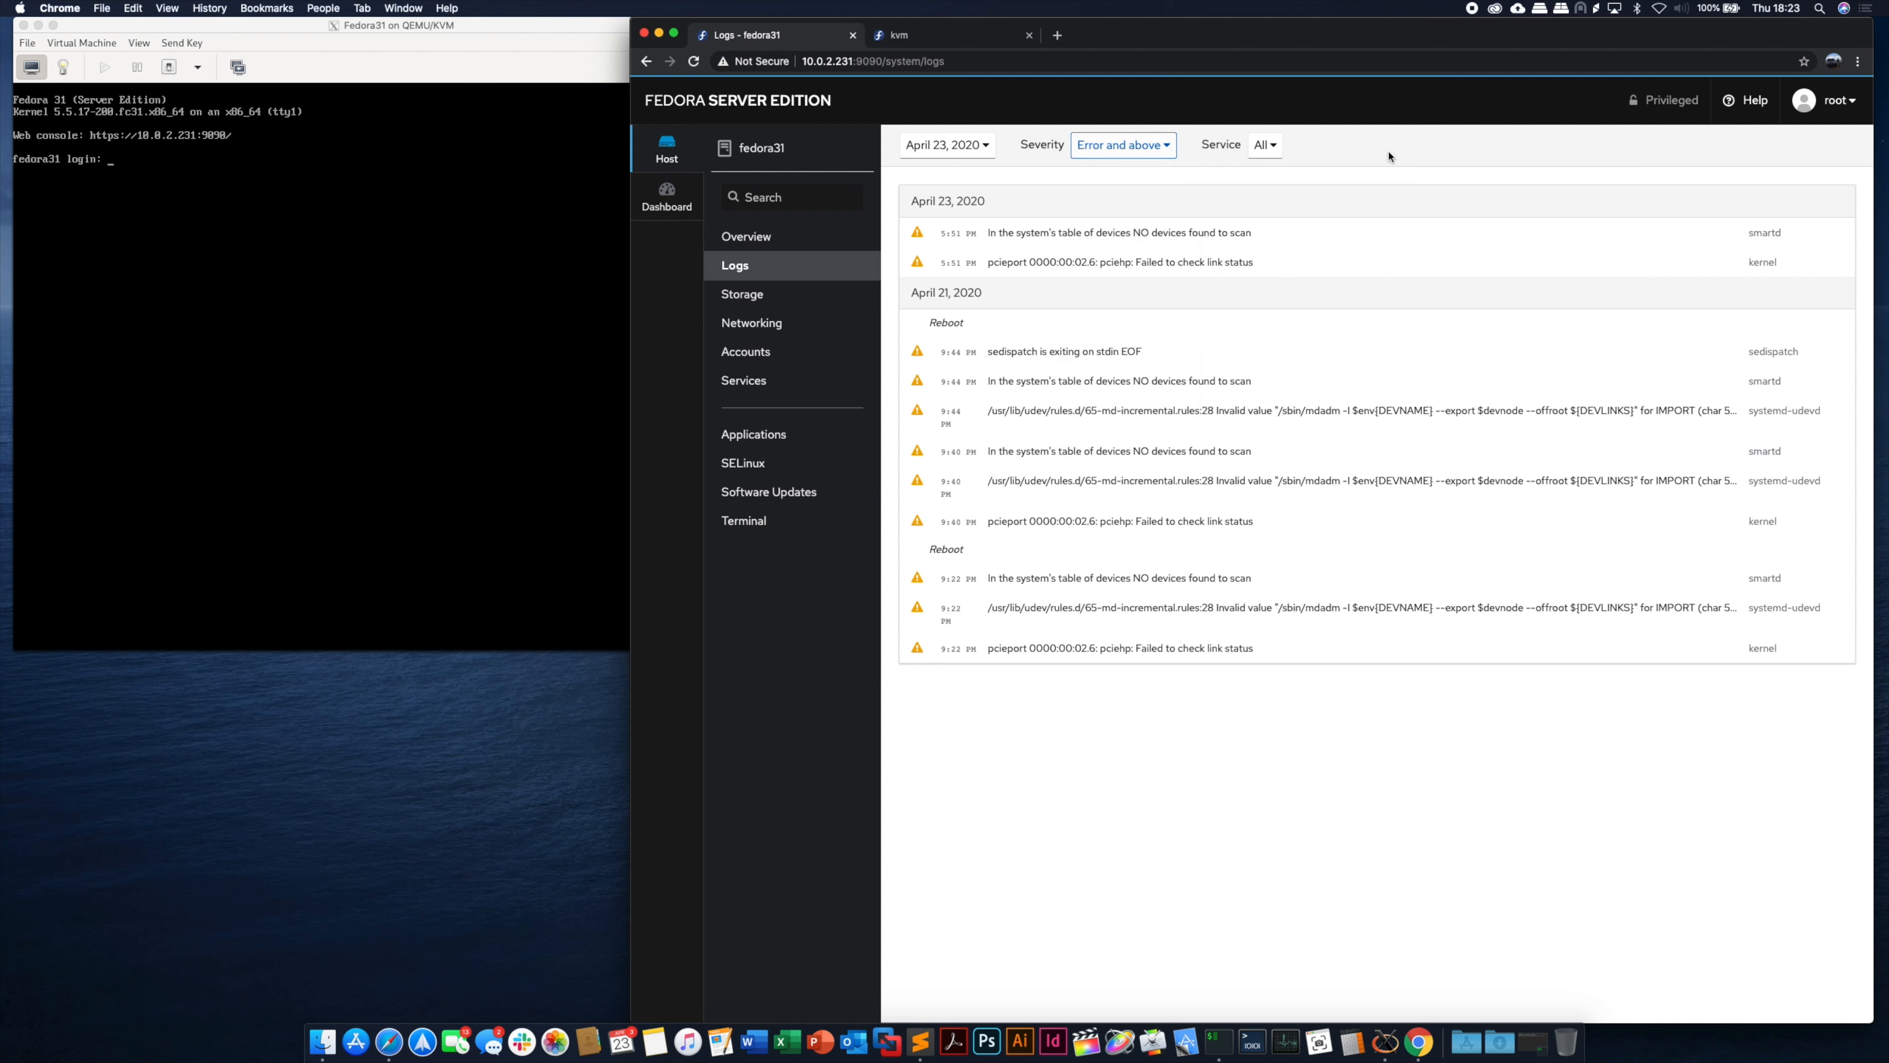
- Browse the Storage, Networking and Accounts pages of fedora31
{"action": "left_click", "coordinate": [774, 307]}
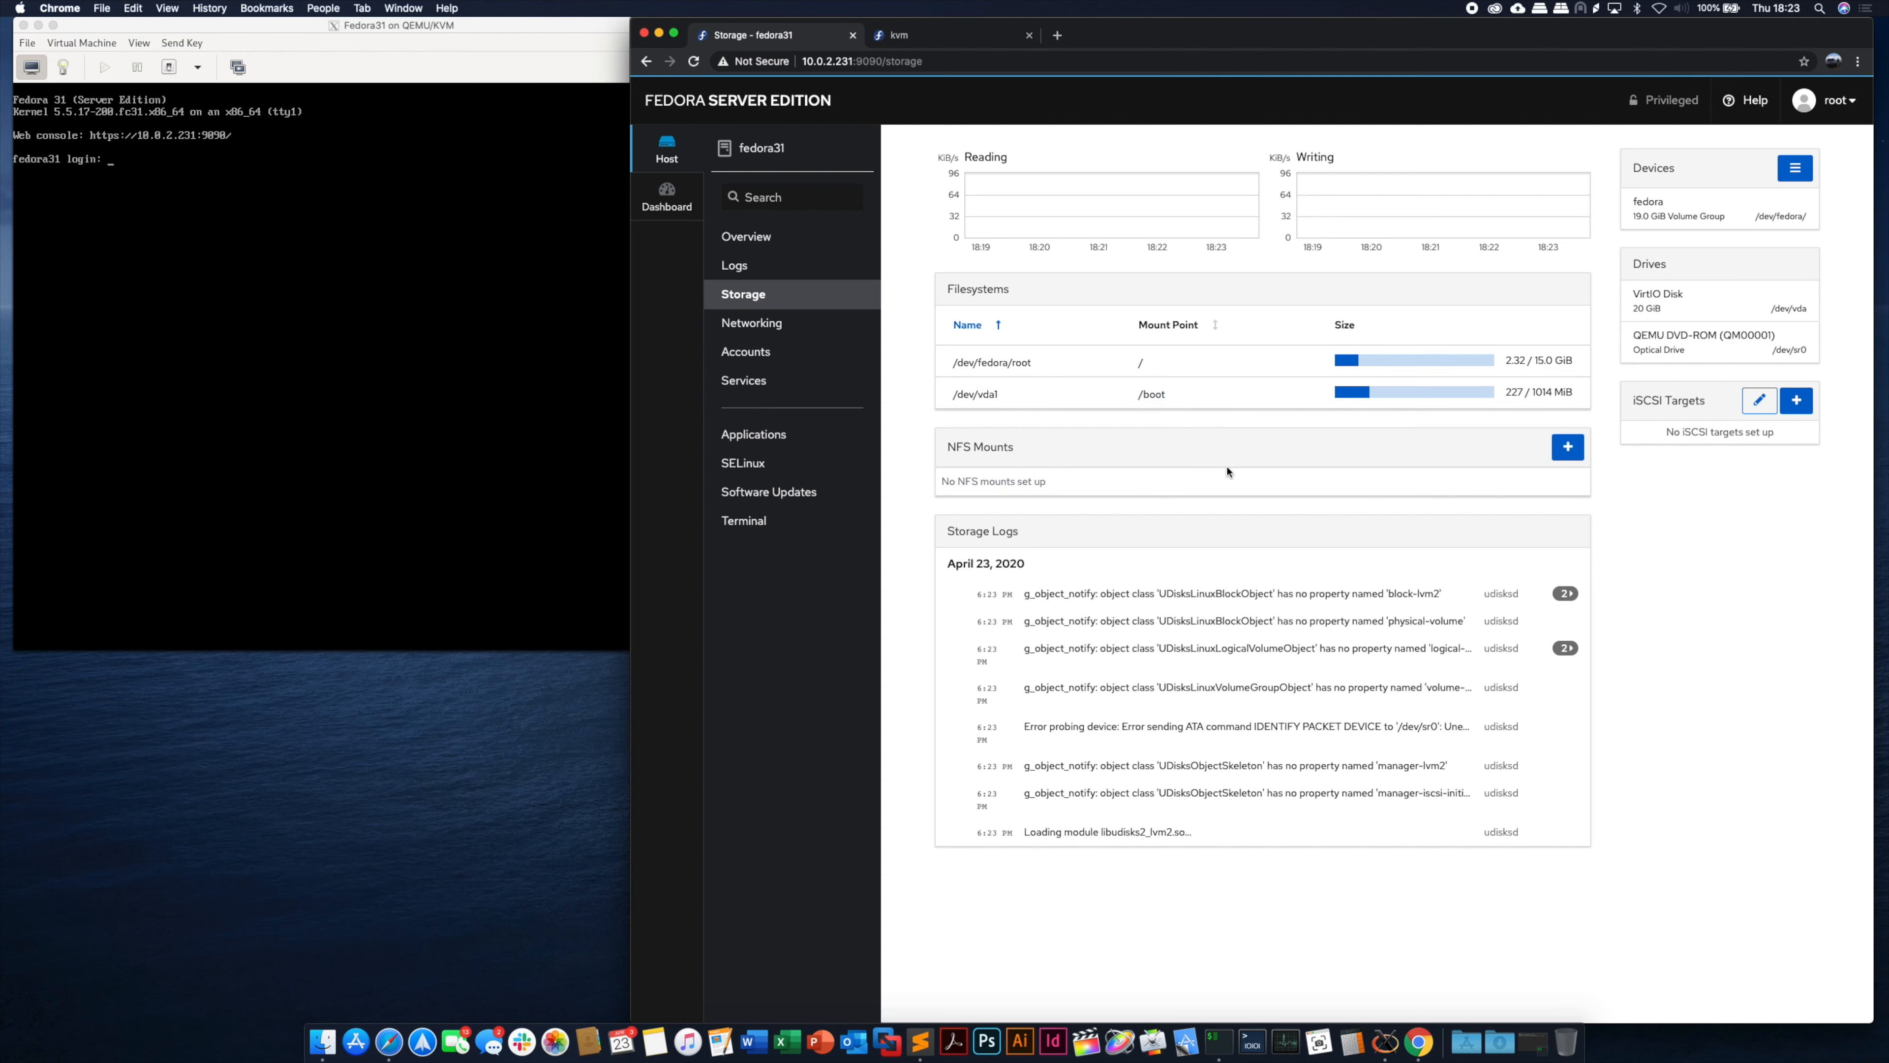
{"action": "left_click", "coordinate": [788, 325]}
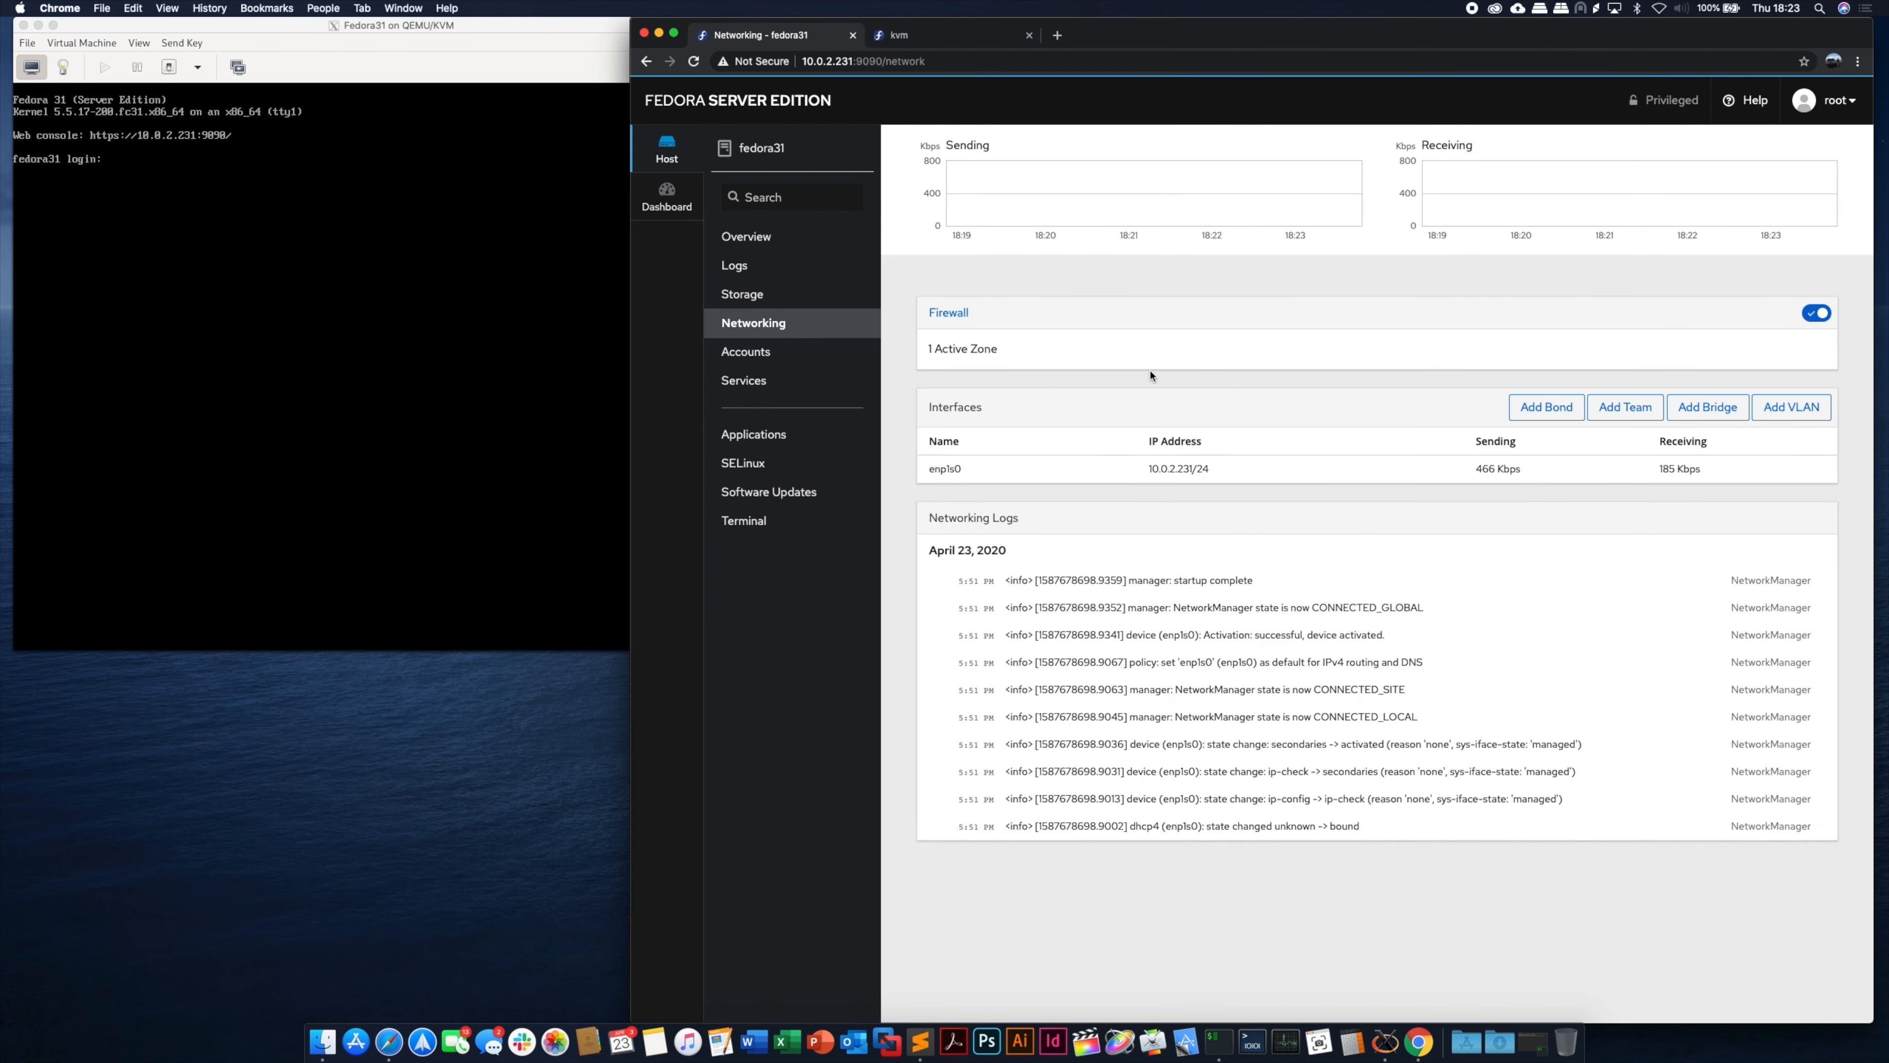
{"action": "left_click", "coordinate": [742, 353]}
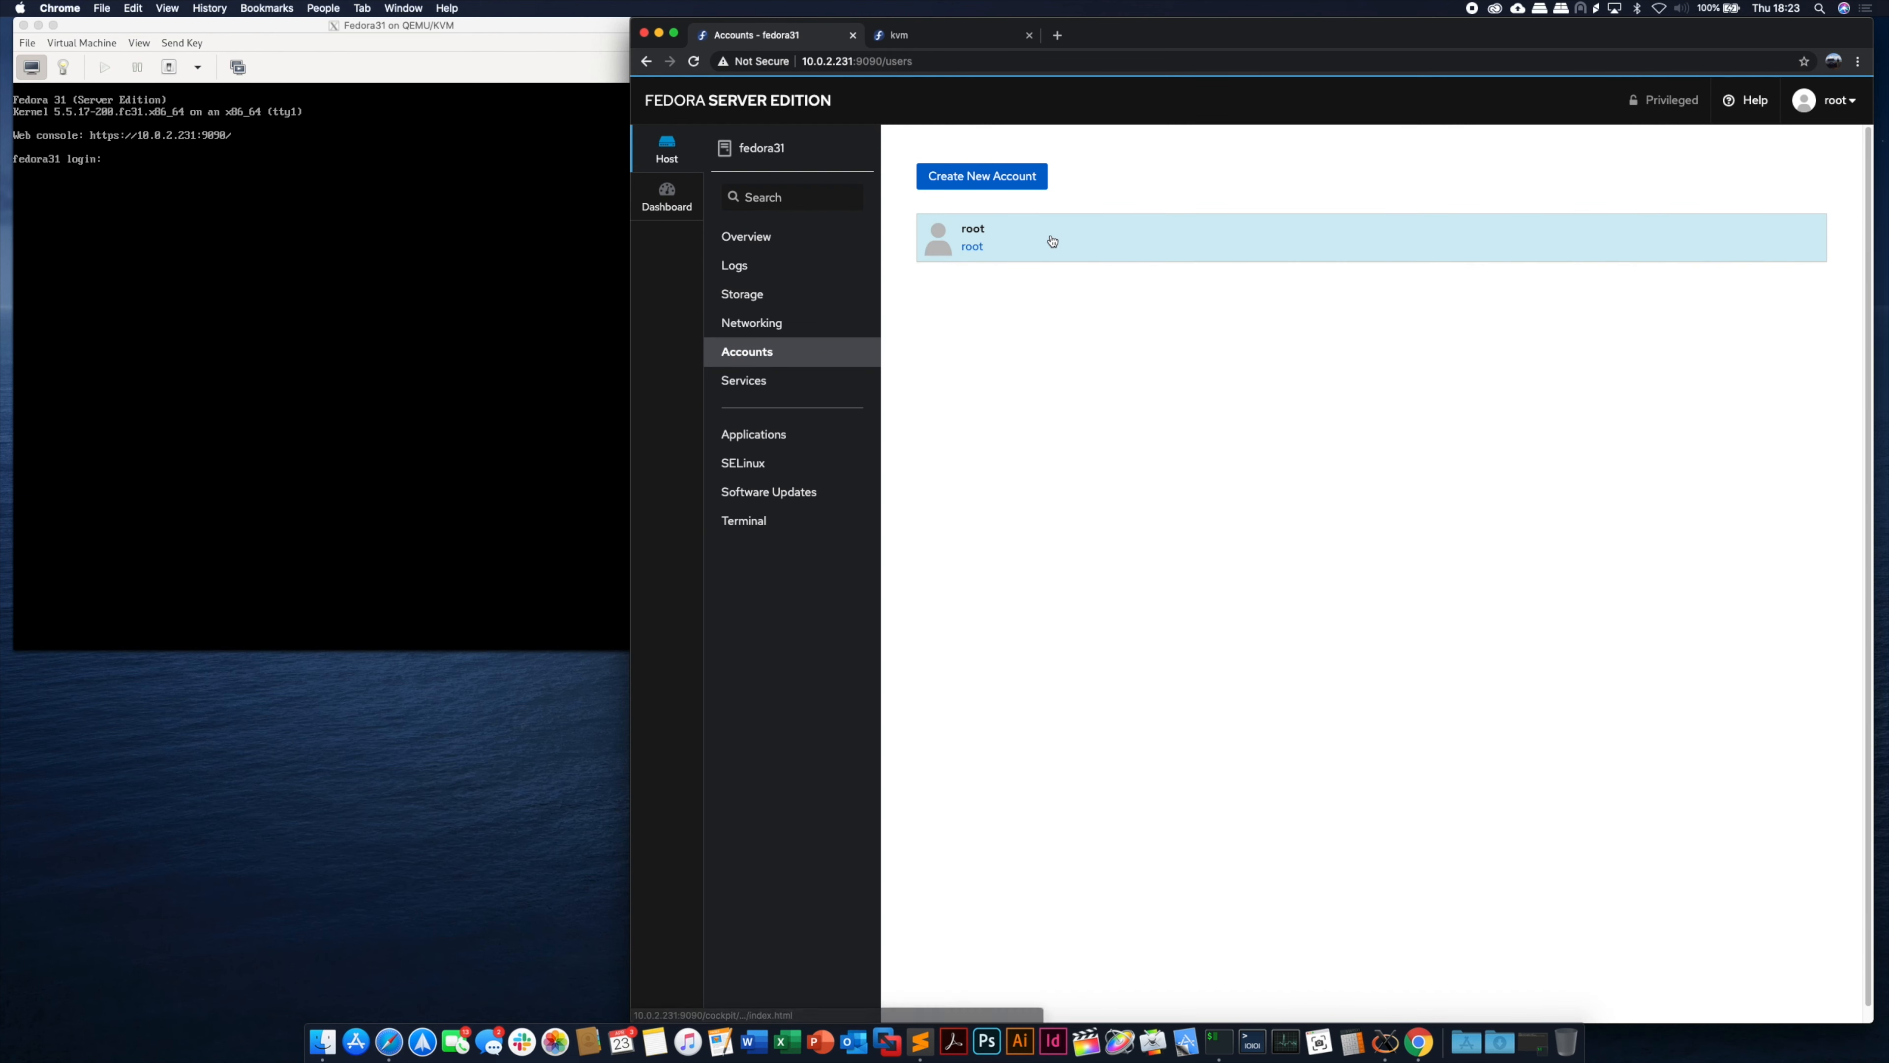
- Scroll the Services list, check SELinux is Enforcing, then go to Software Updates
{"action": "left_click", "coordinate": [771, 380]}
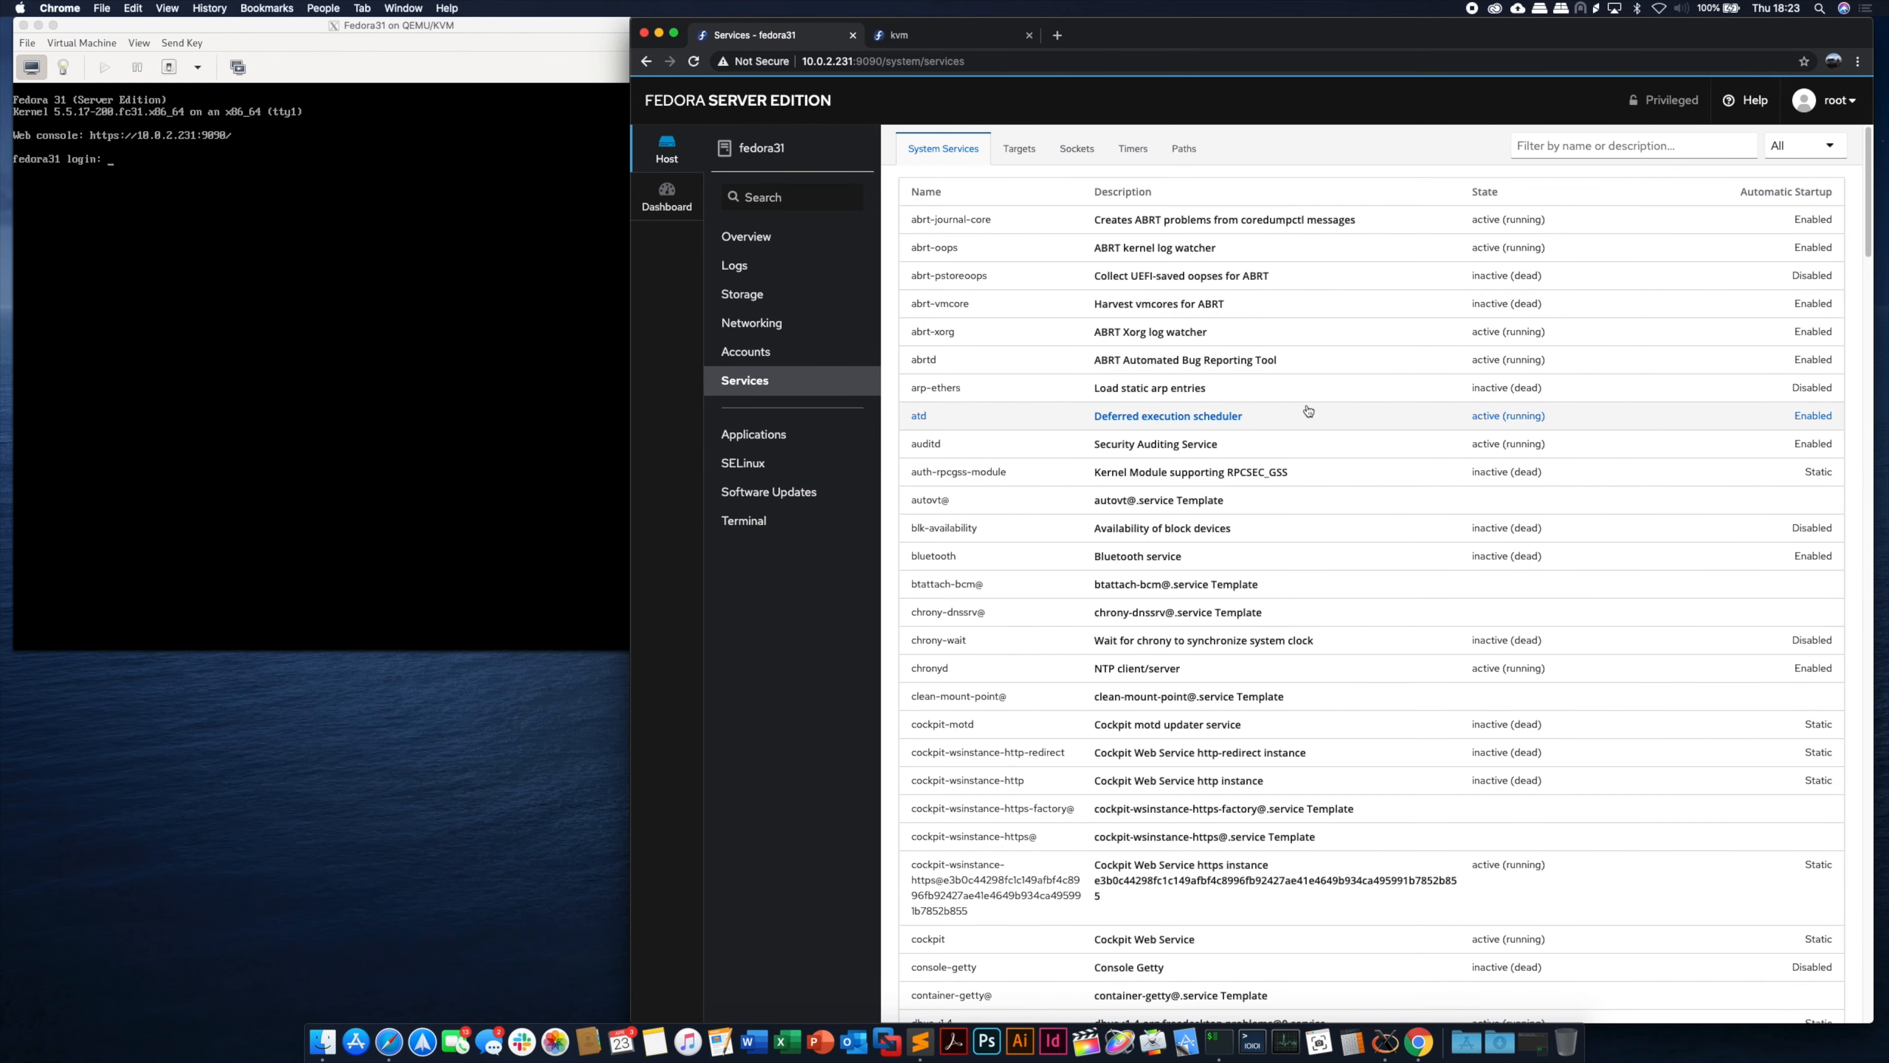
{"action": "scroll", "coordinate": [1301, 409], "scroll_direction": "down", "scroll_amount": 10}
{"action": "scroll", "coordinate": [1256, 600], "scroll_direction": "down", "scroll_amount": 2}
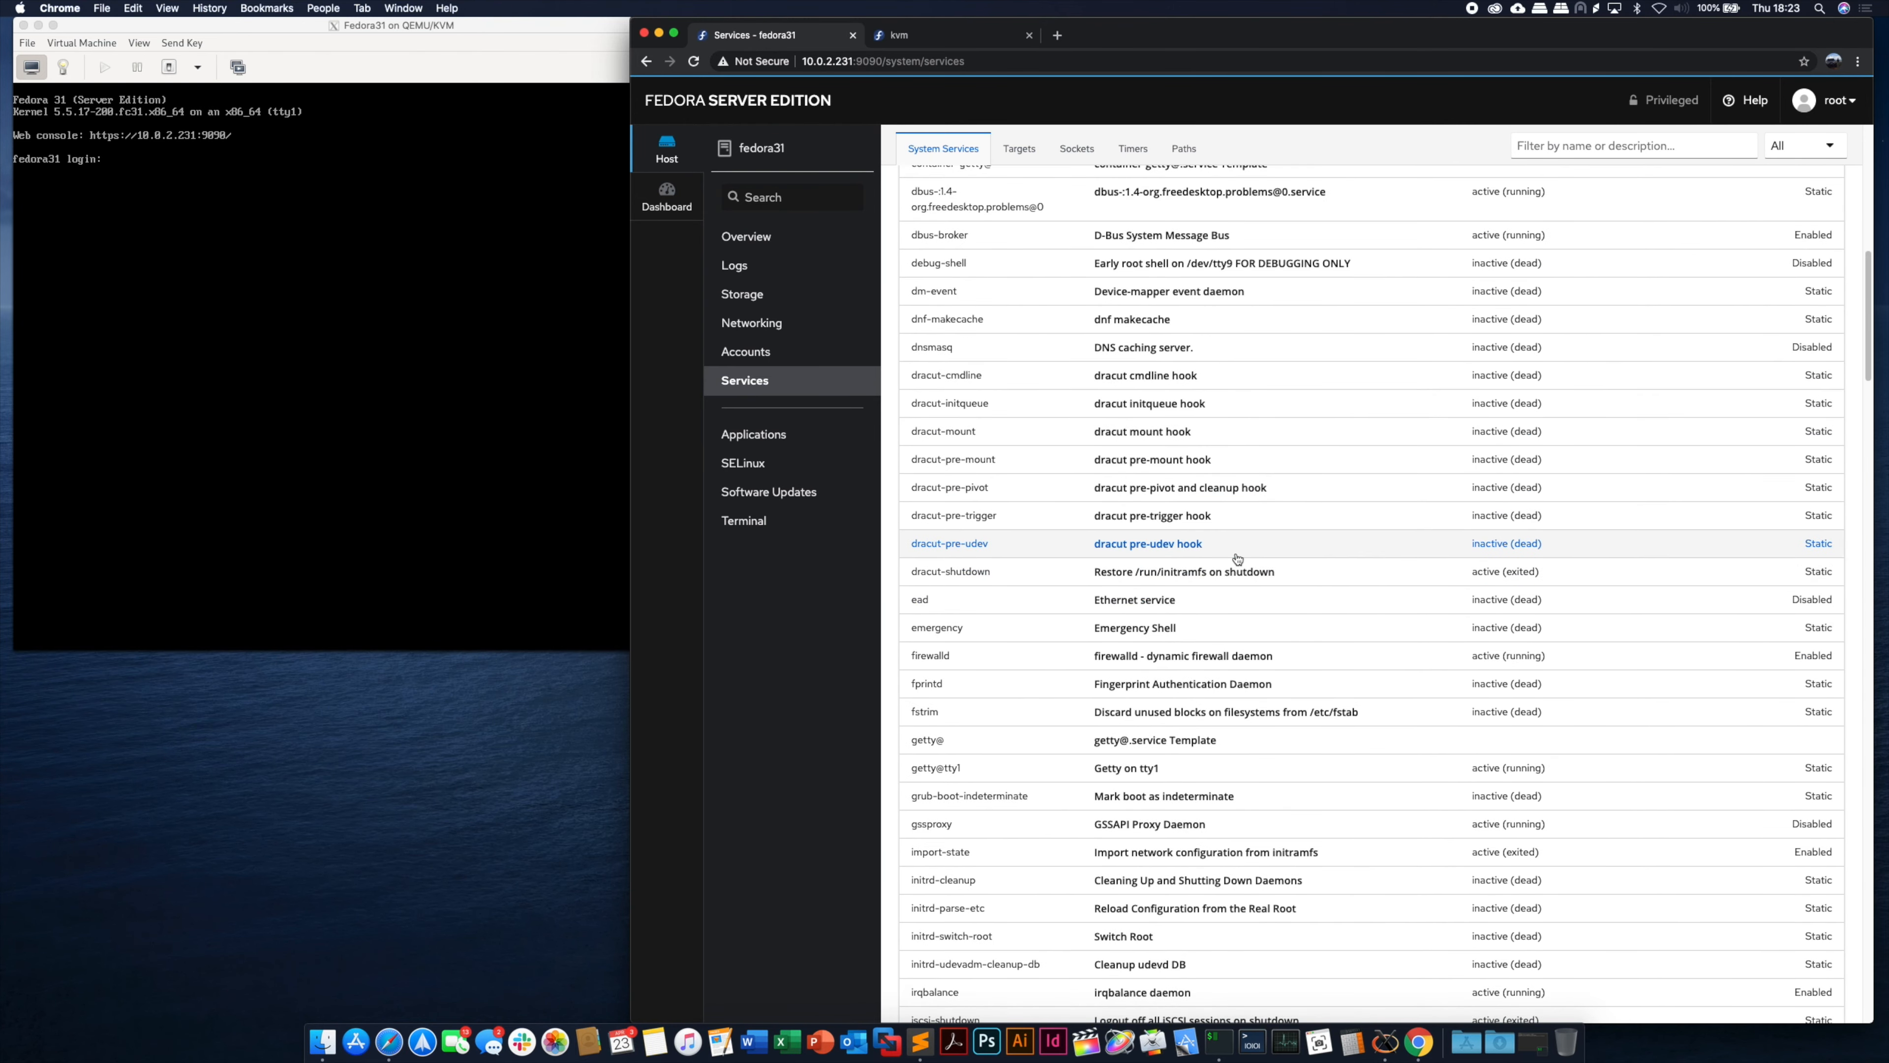
{"action": "left_click", "coordinate": [768, 467]}
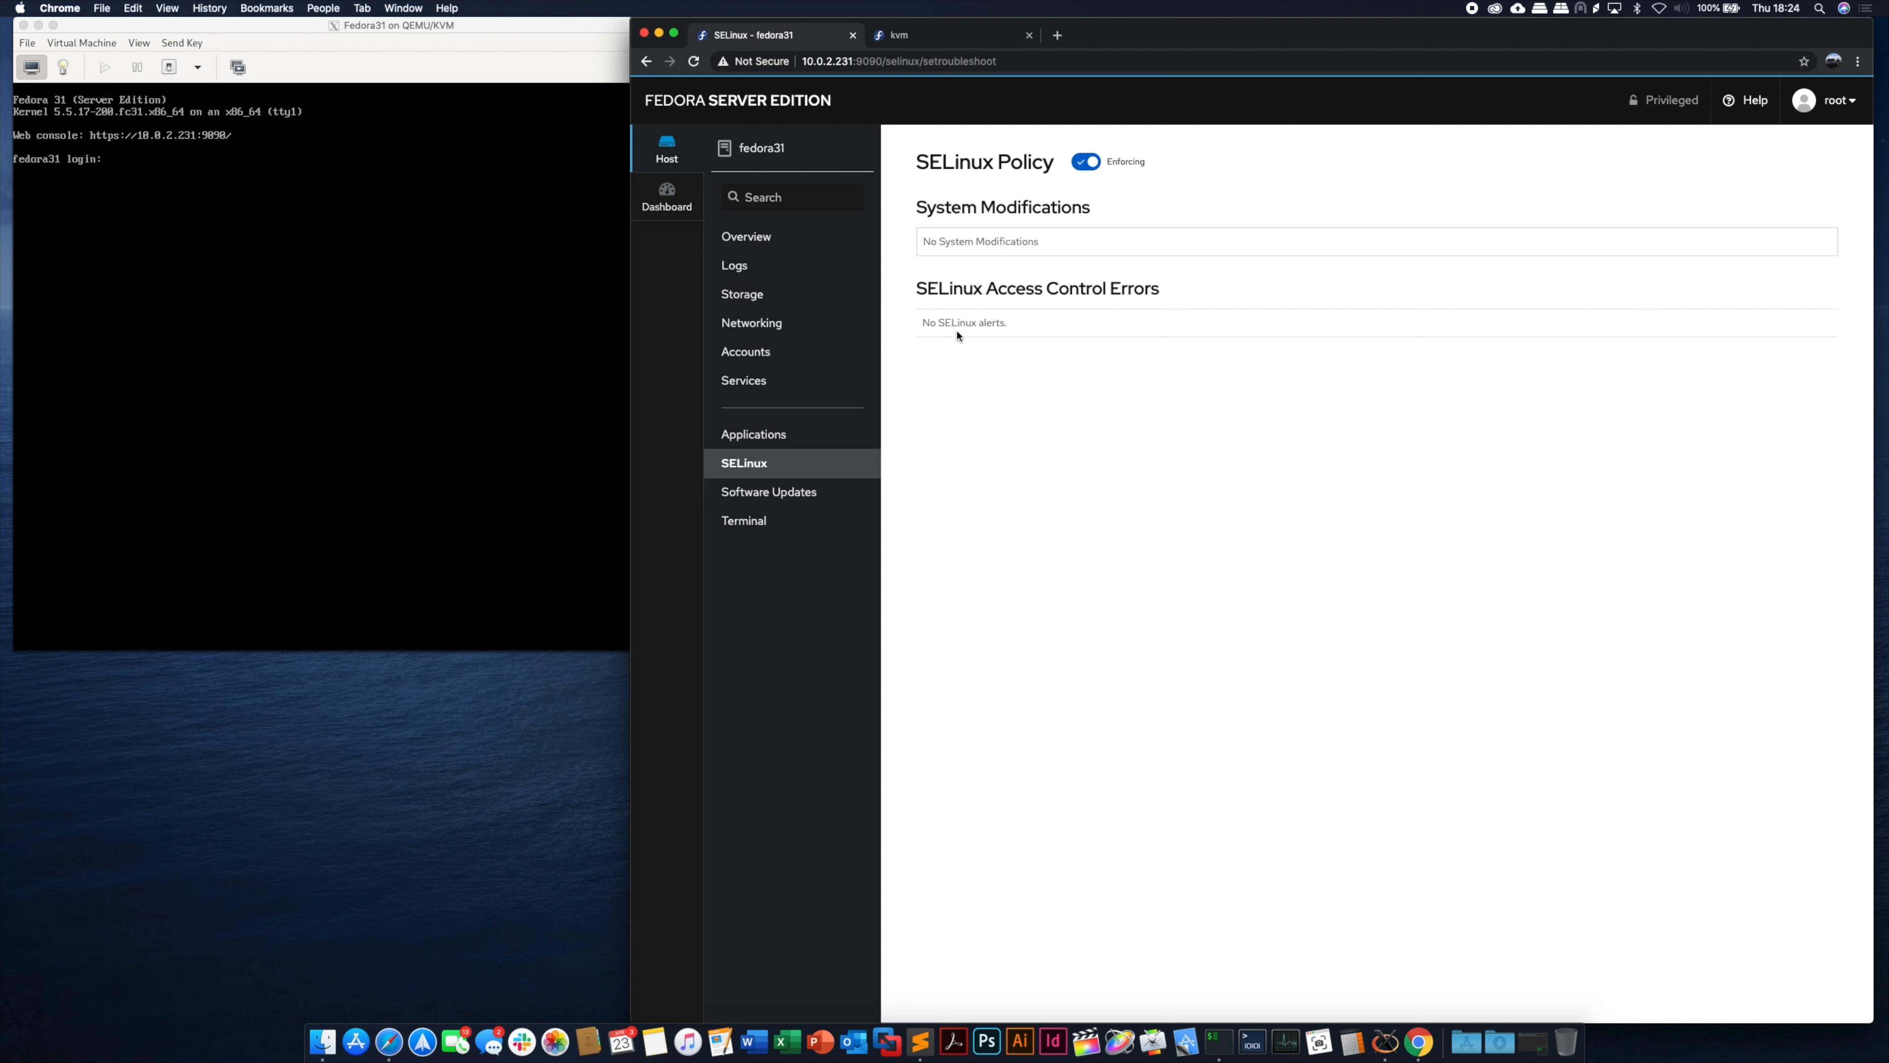
{"action": "left_click", "coordinate": [795, 490]}
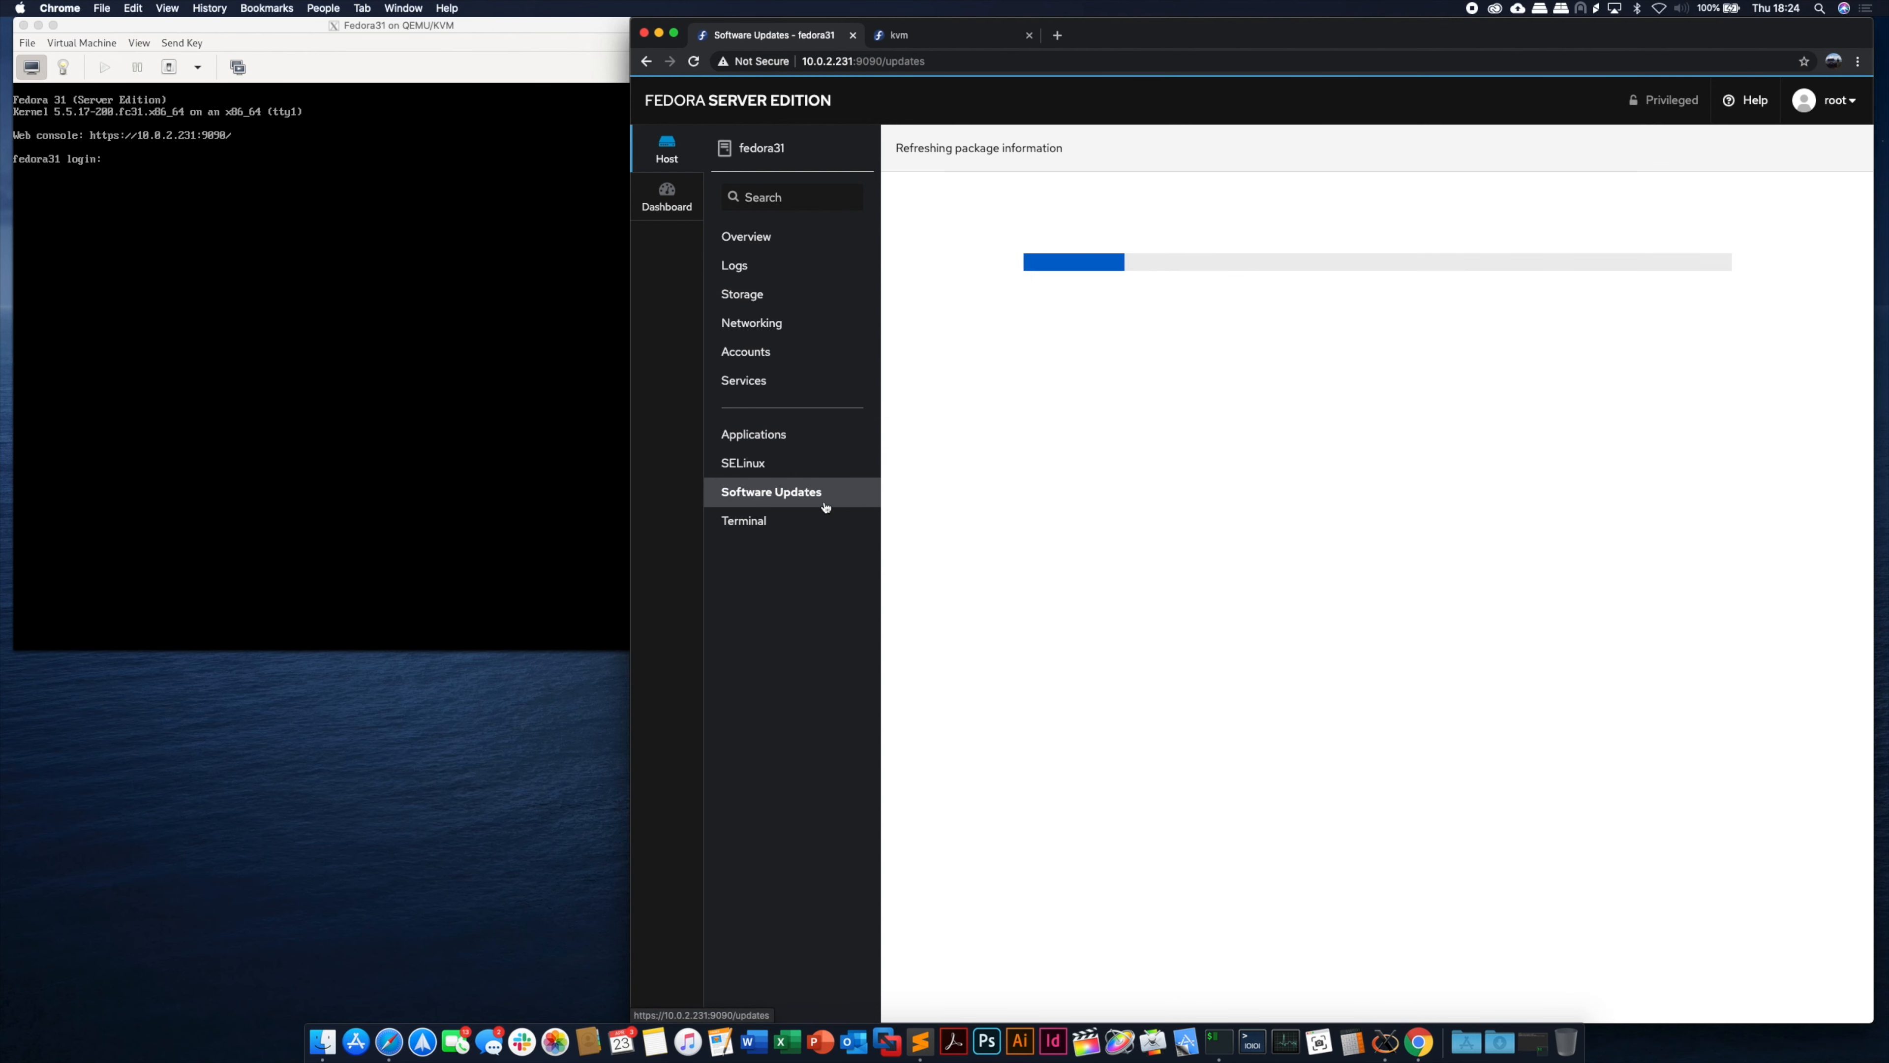
- In Cockpit's Terminal, run ls and uname -a to list files and show the kernel version
{"action": "left_click", "coordinate": [759, 525]}
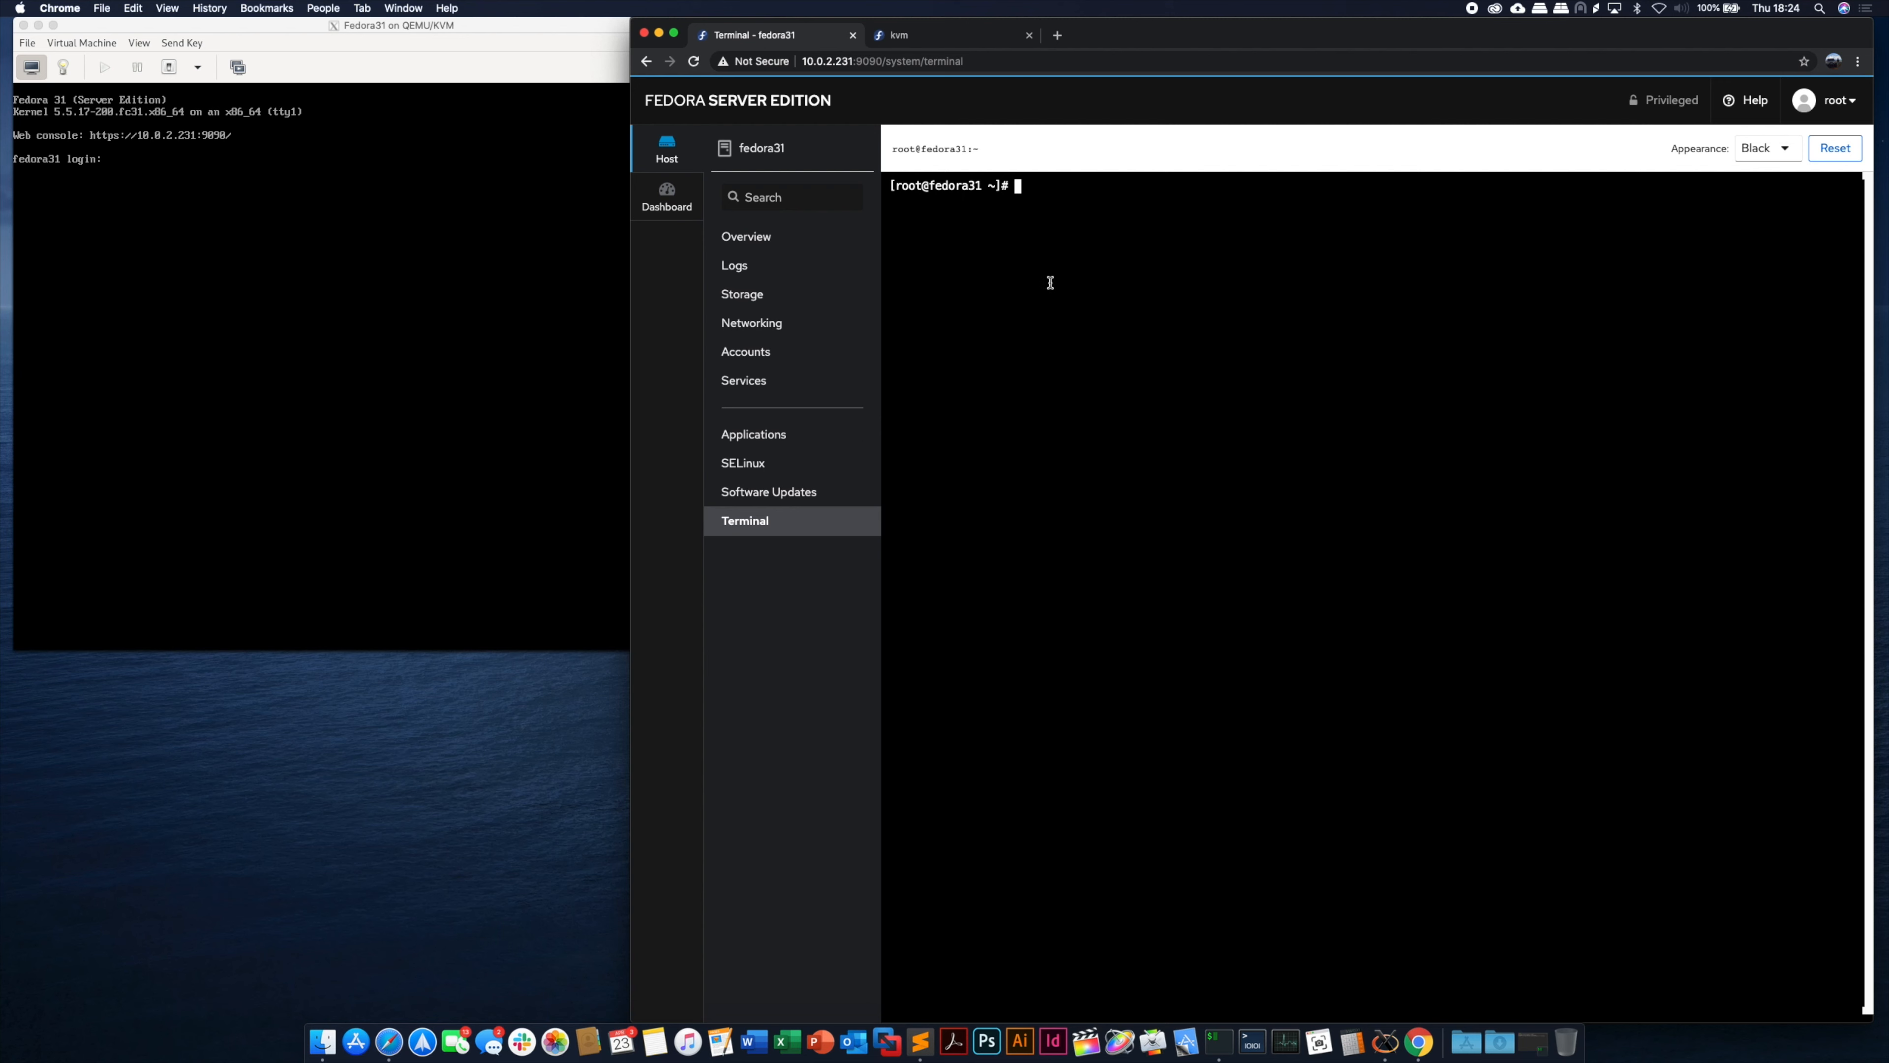
{"action": "type", "text": "ls"}
{"action": "key", "text": "Return"}
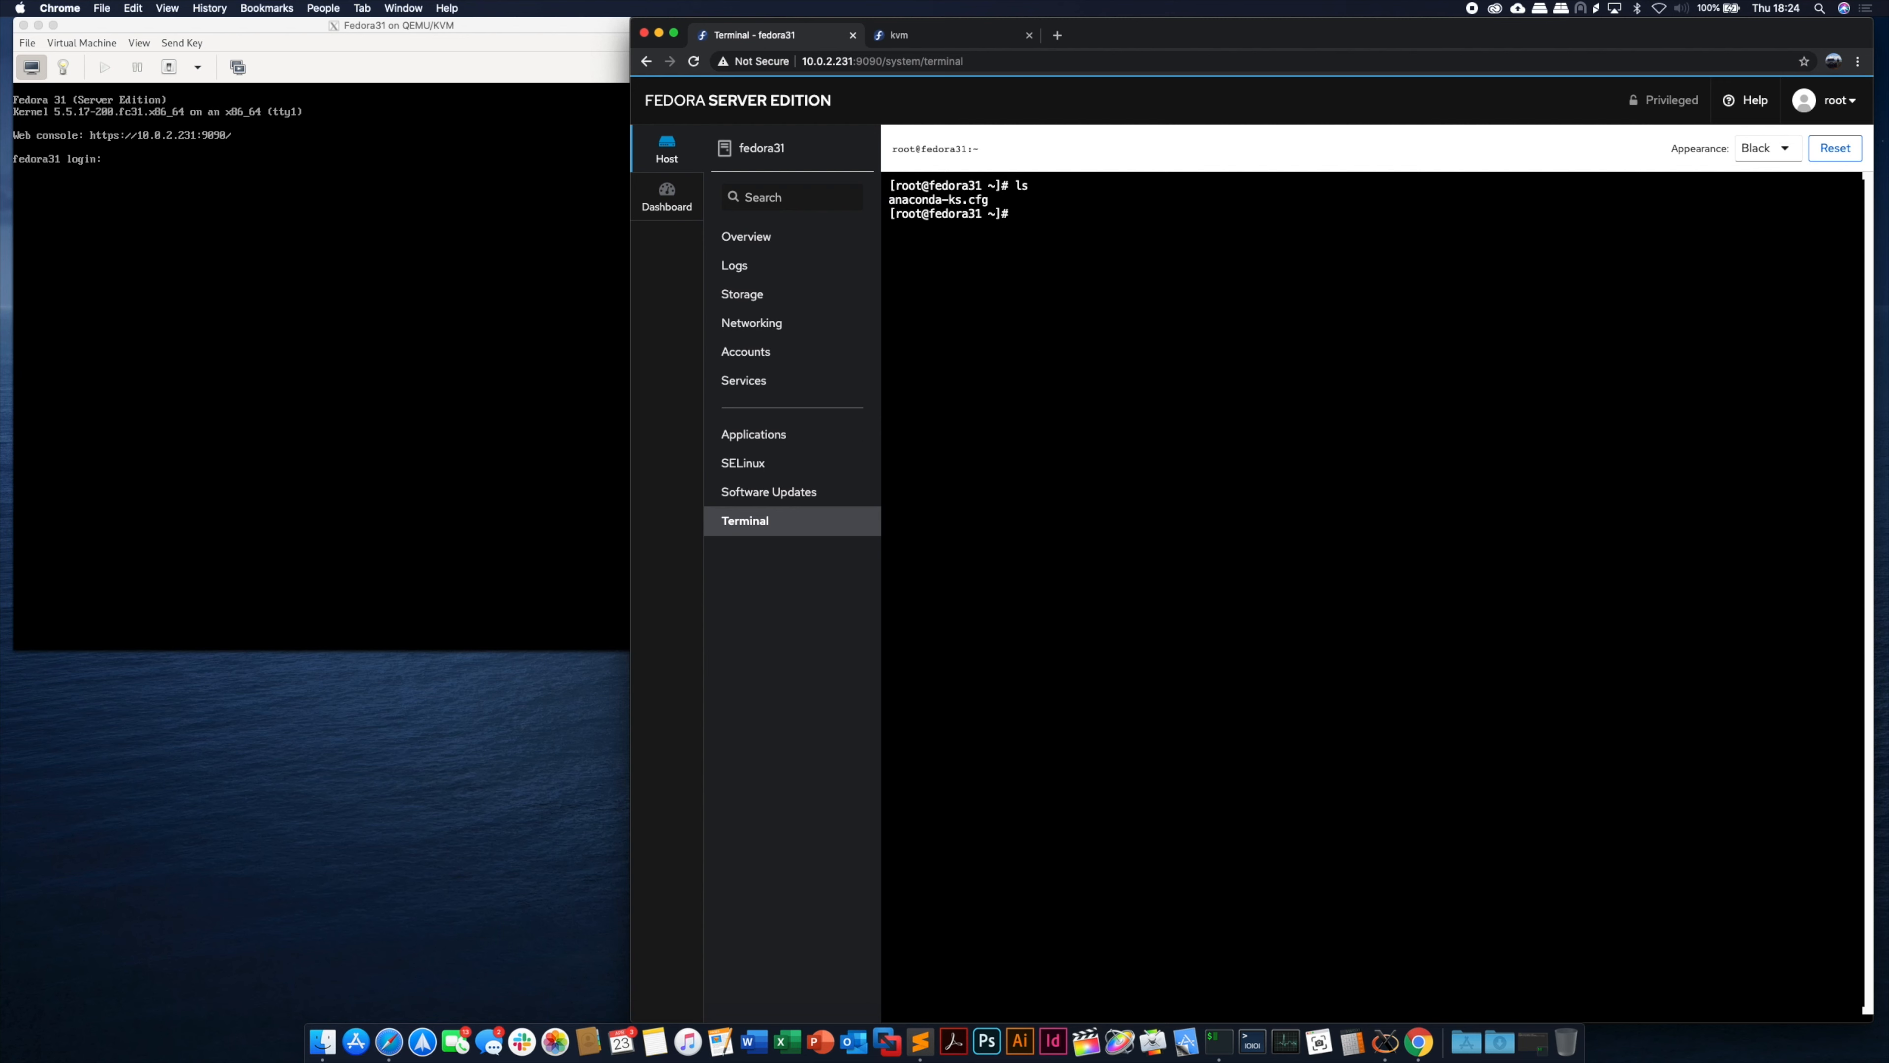
{"action": "type", "text": "uname -"}
{"action": "type", "text": "a"}
{"action": "key", "text": "Return"}
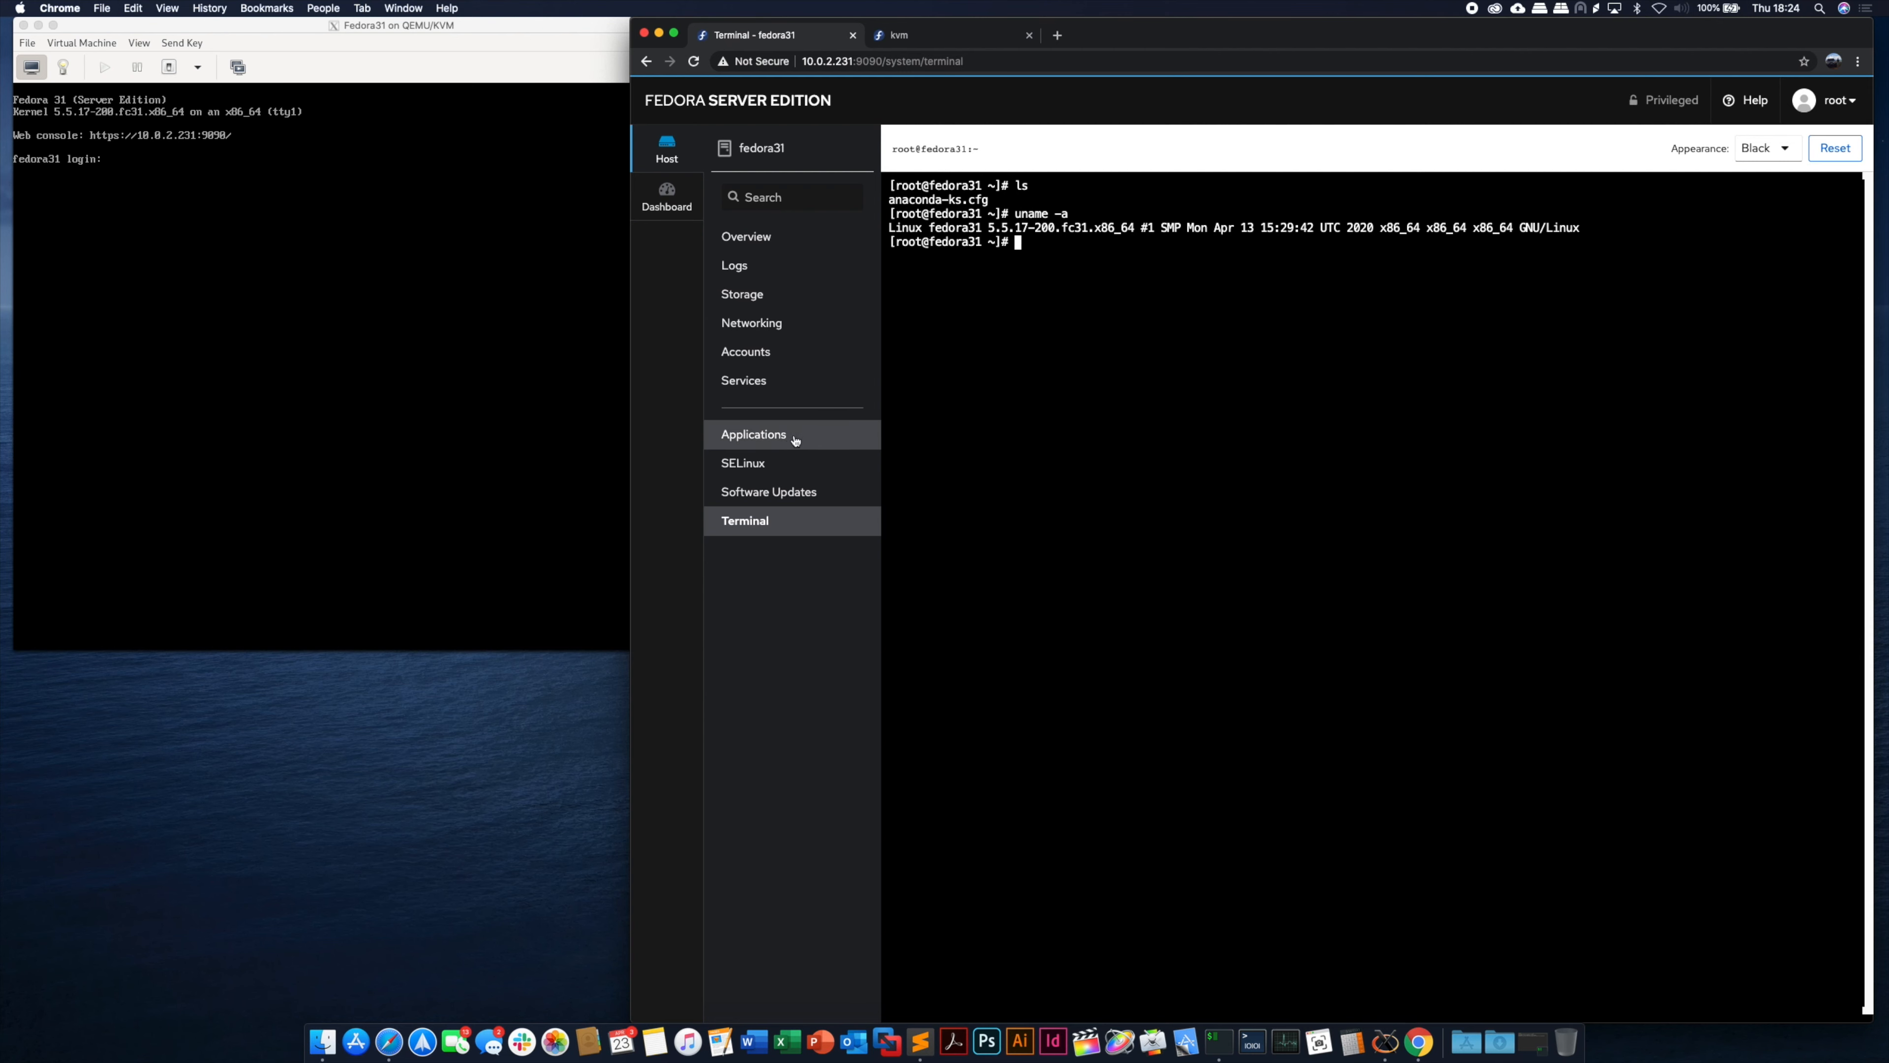
- Refresh the Applications list and install the Machines application on fedora31
{"action": "left_click", "coordinate": [768, 436]}
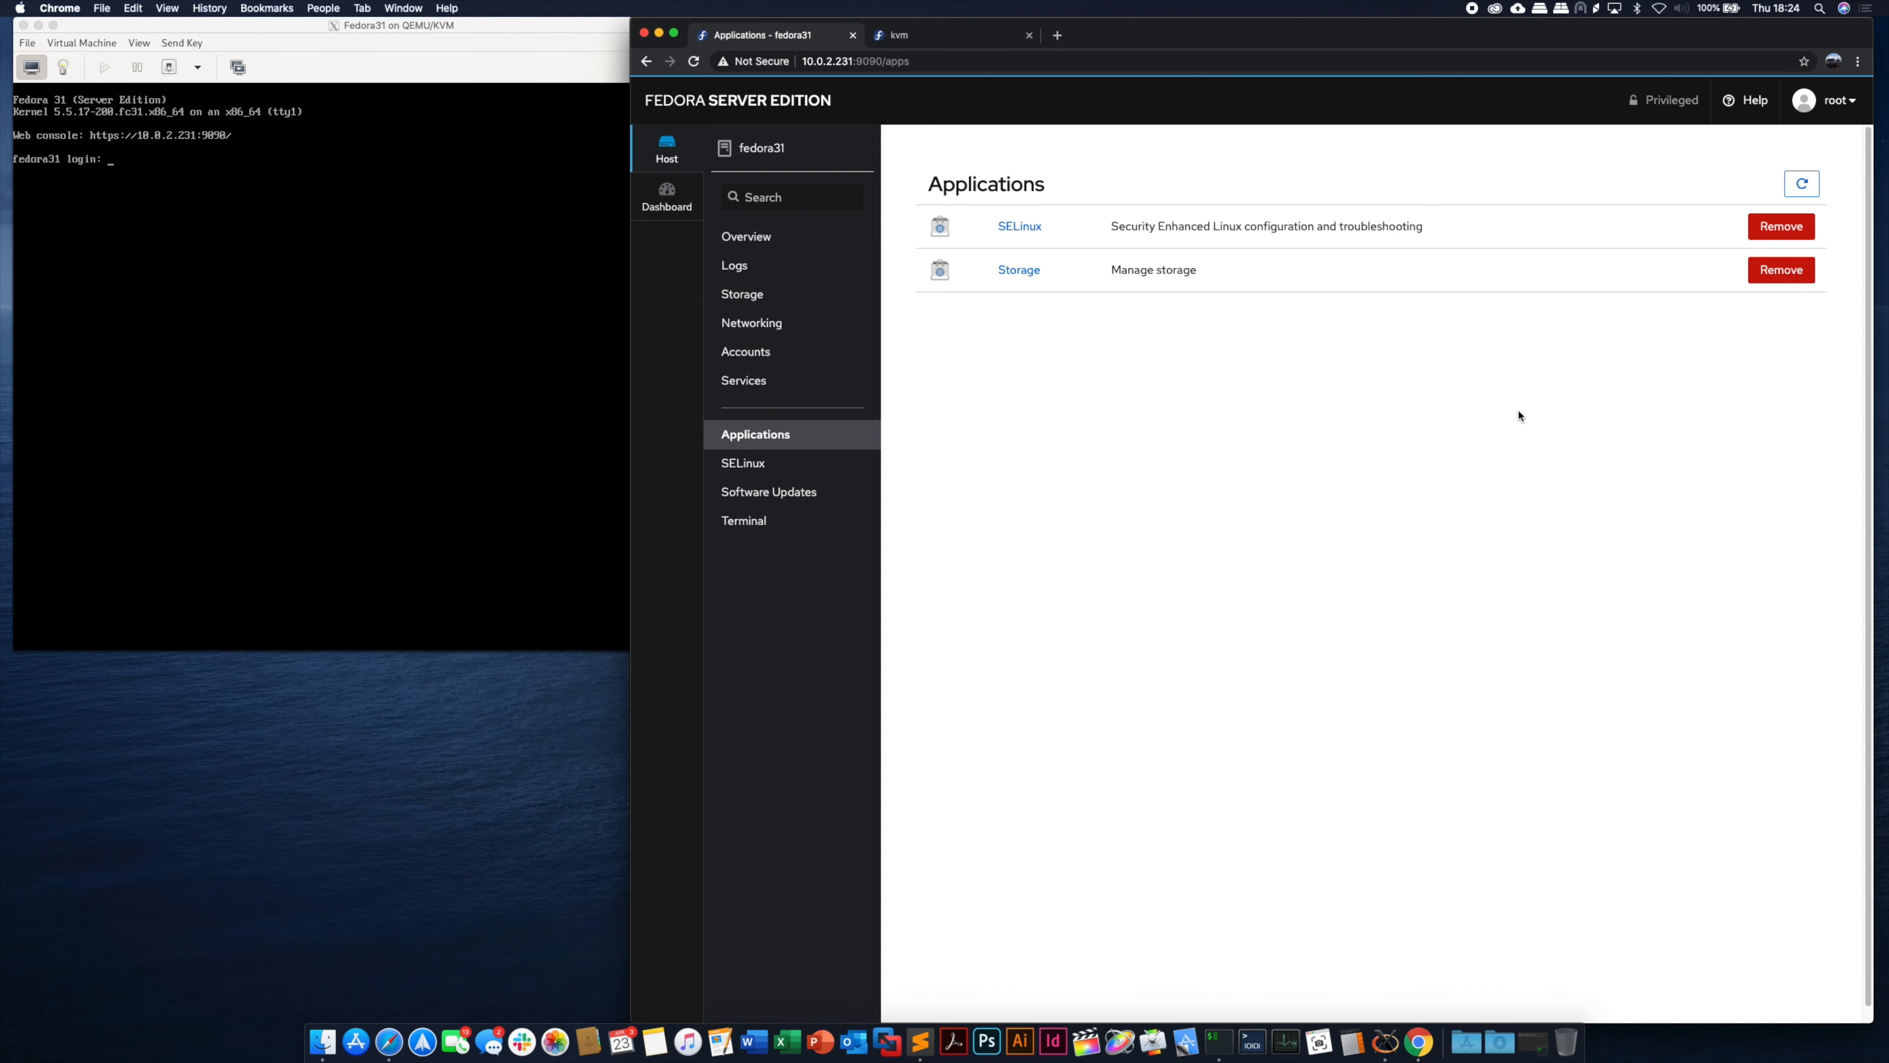
{"action": "left_click", "coordinate": [1808, 189]}
{"action": "left_click", "coordinate": [1808, 190]}
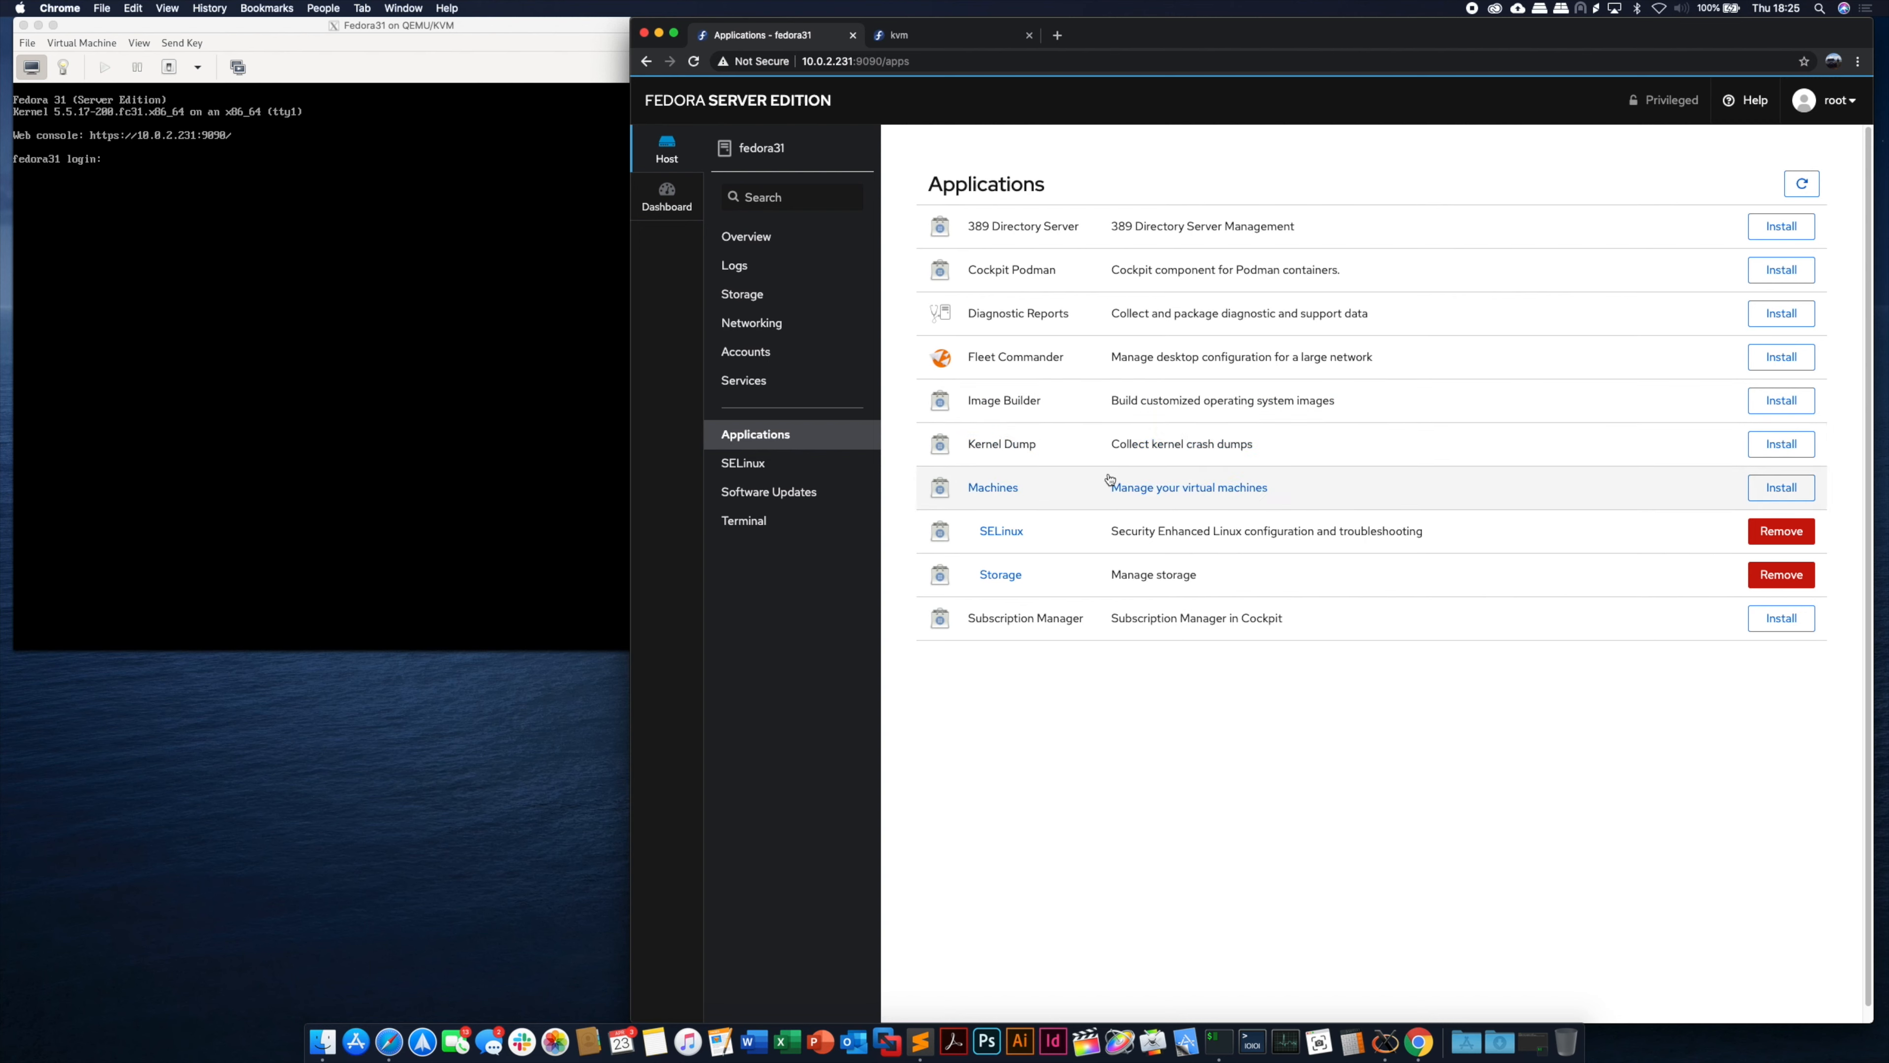
{"action": "left_click", "coordinate": [1791, 490]}
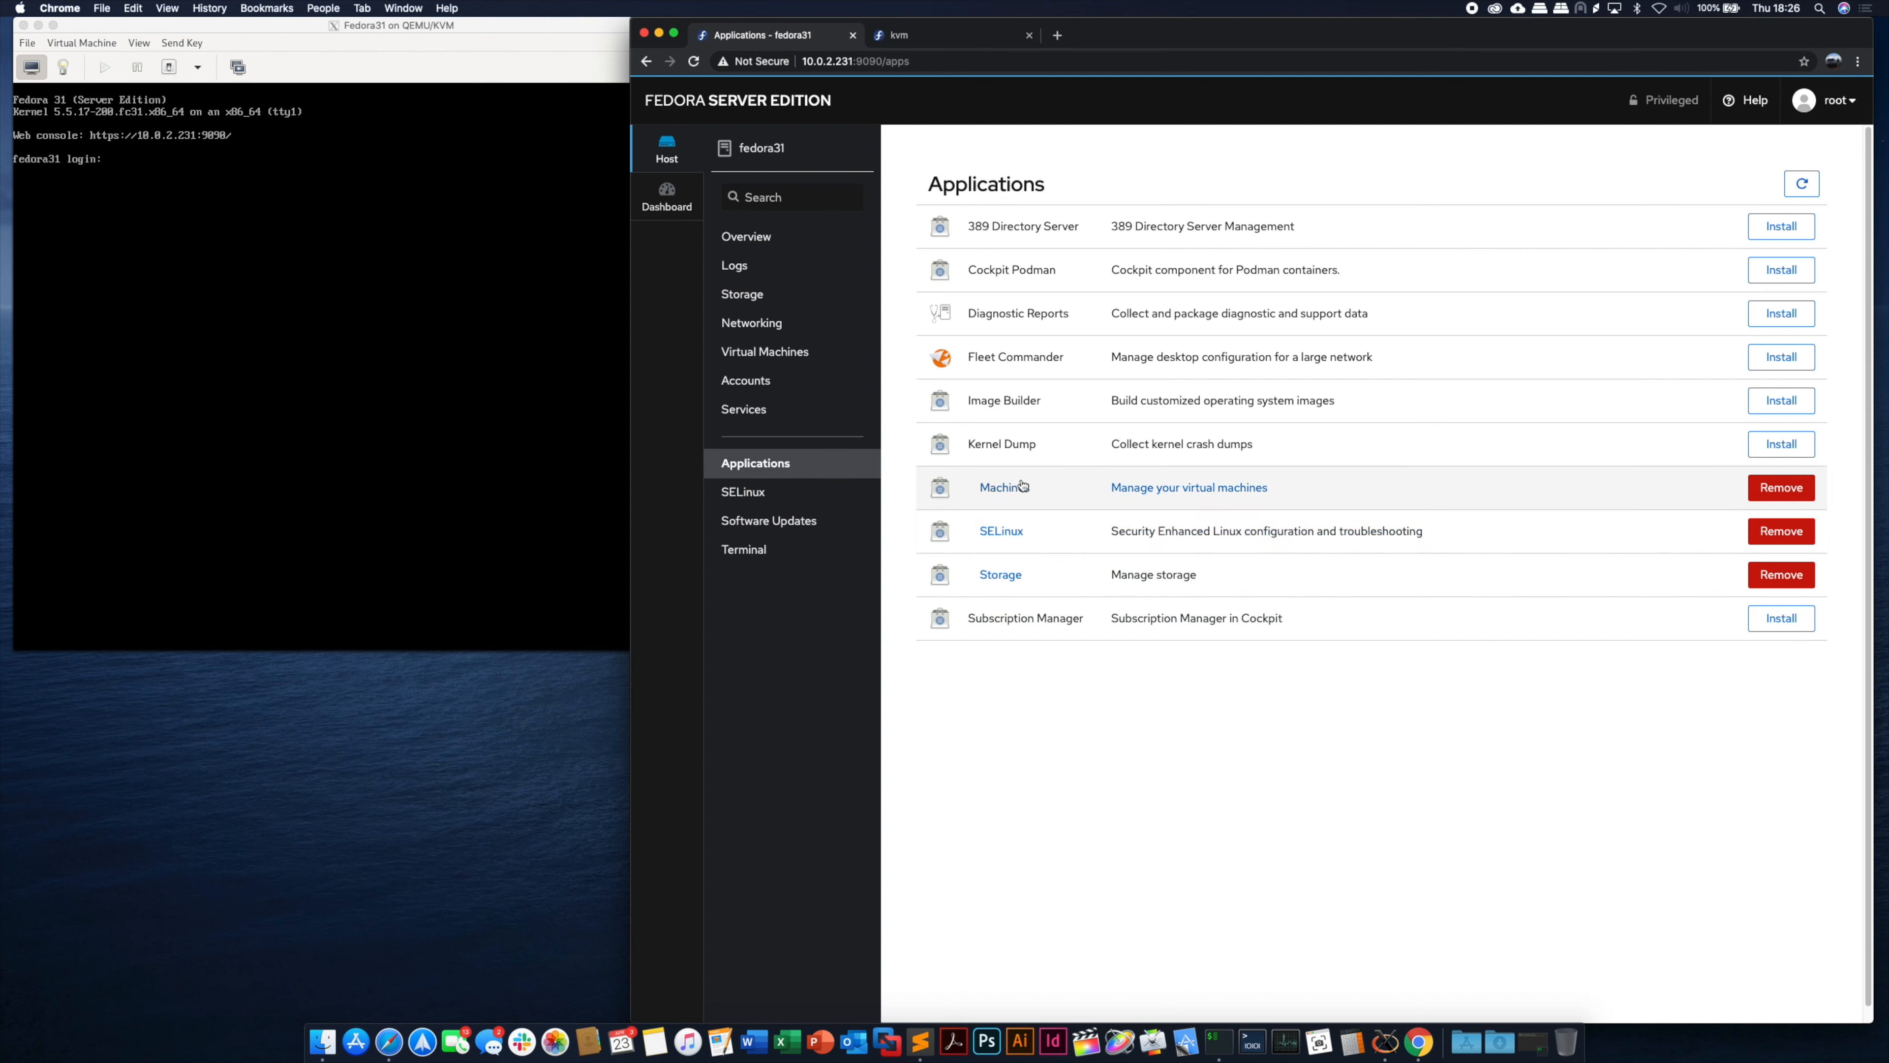
- Start libvirt from the Virtual Machines page, then switch to the kvm host's browser tab
{"action": "left_click", "coordinate": [768, 356]}
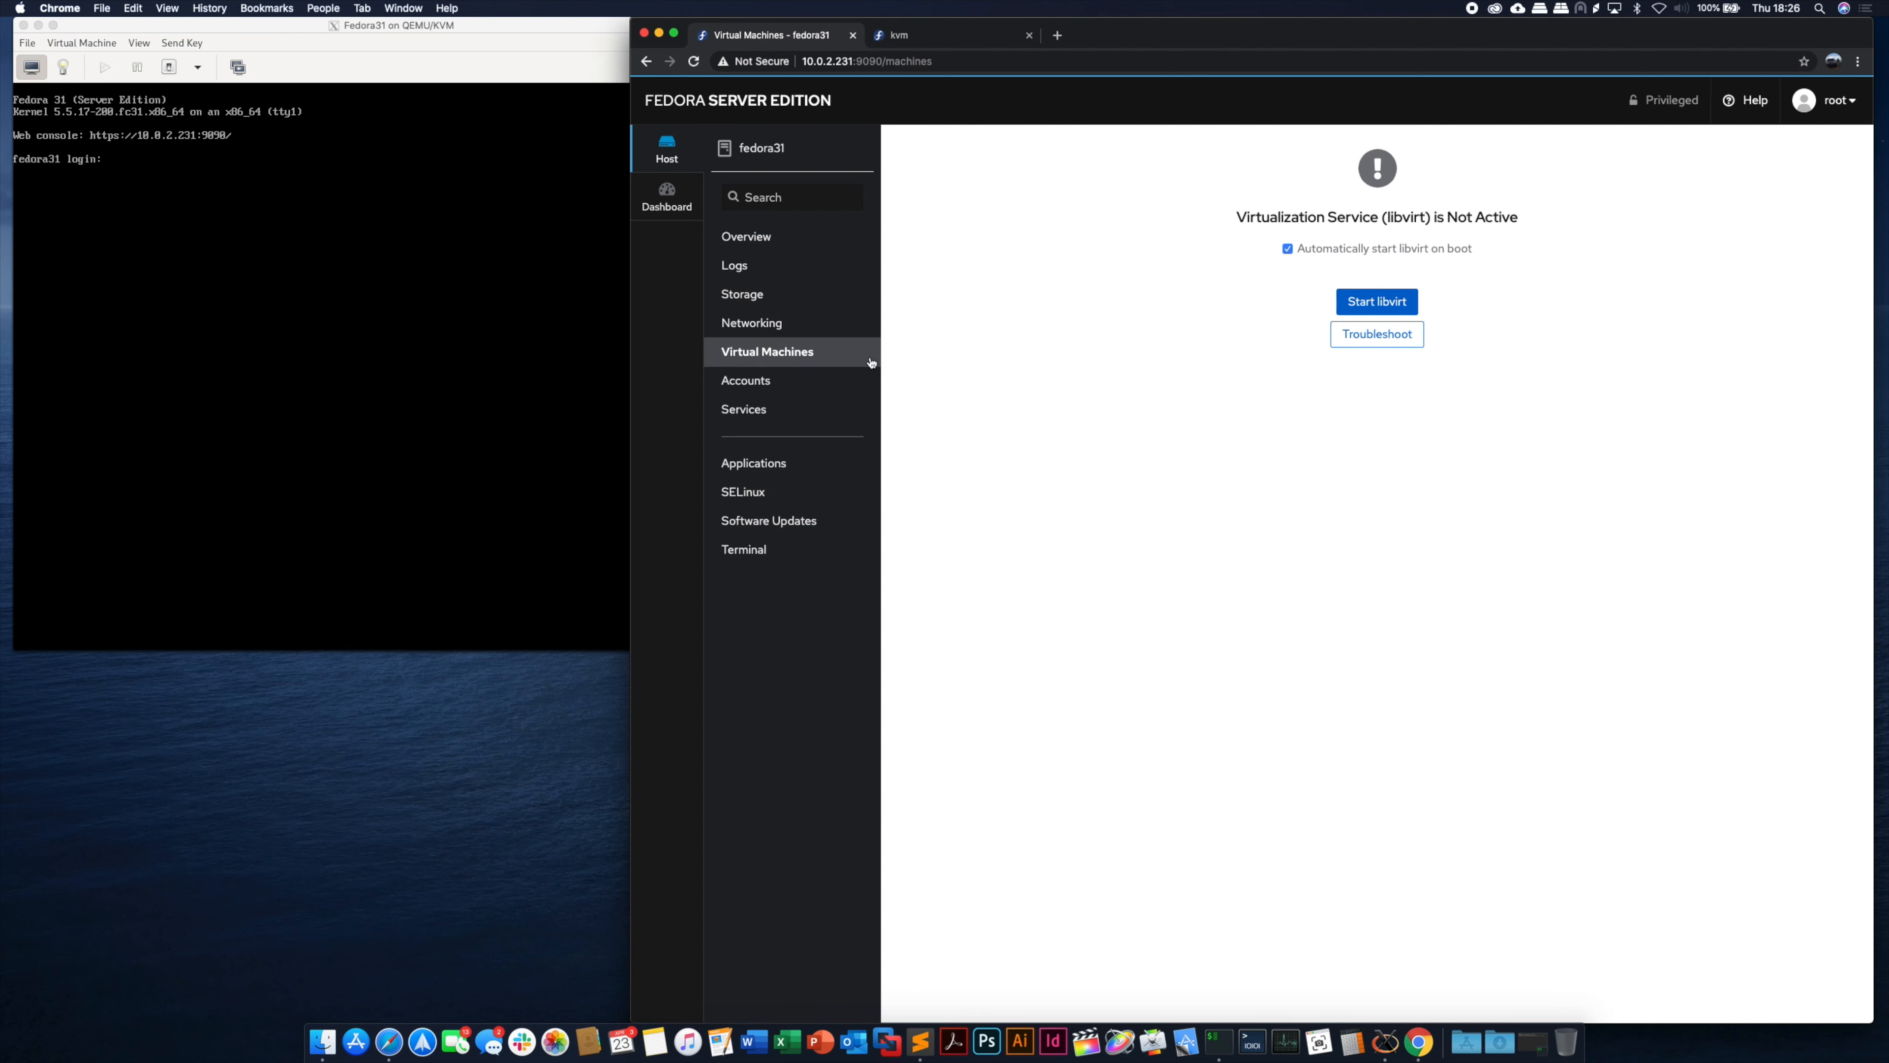
{"action": "left_click", "coordinate": [1378, 309]}
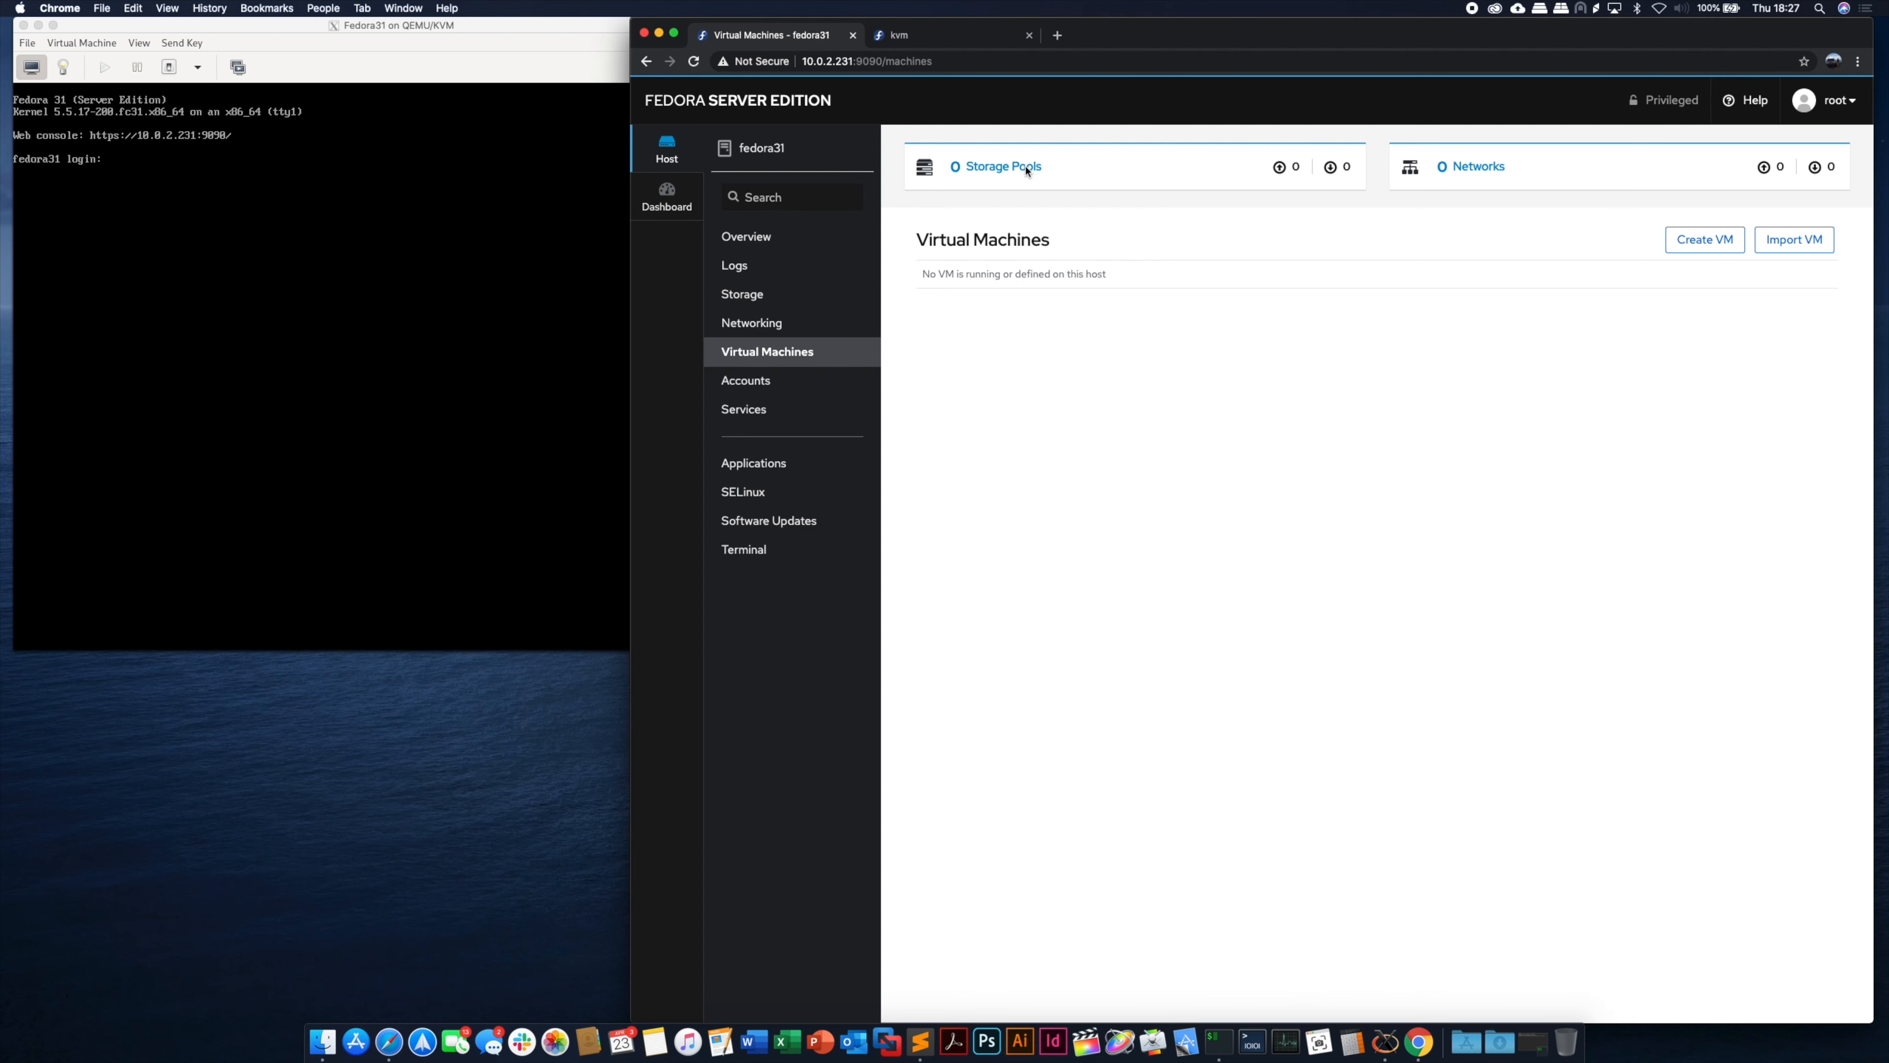
{"action": "left_click", "coordinate": [969, 41]}
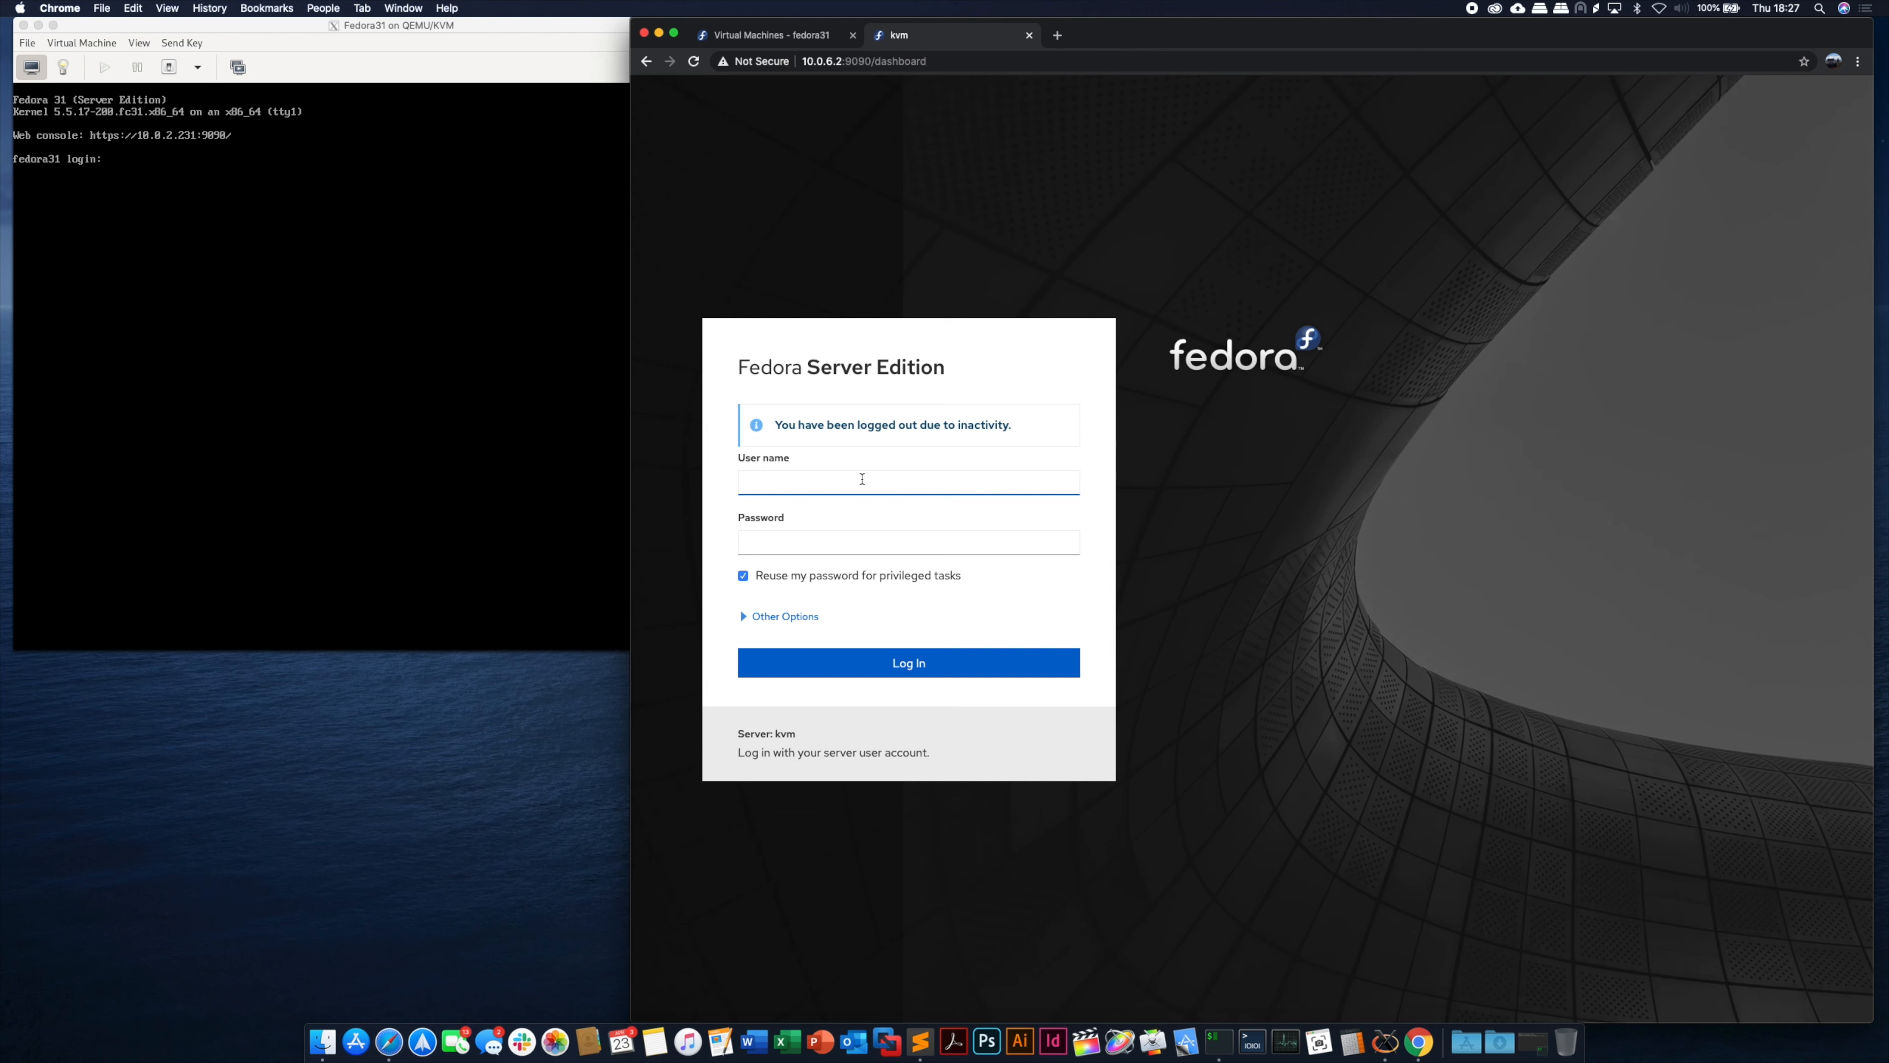
- Log in to the kvm host's Cockpit as root with the account password
{"action": "type", "text": "root"}
{"action": "key", "text": "Tab"}
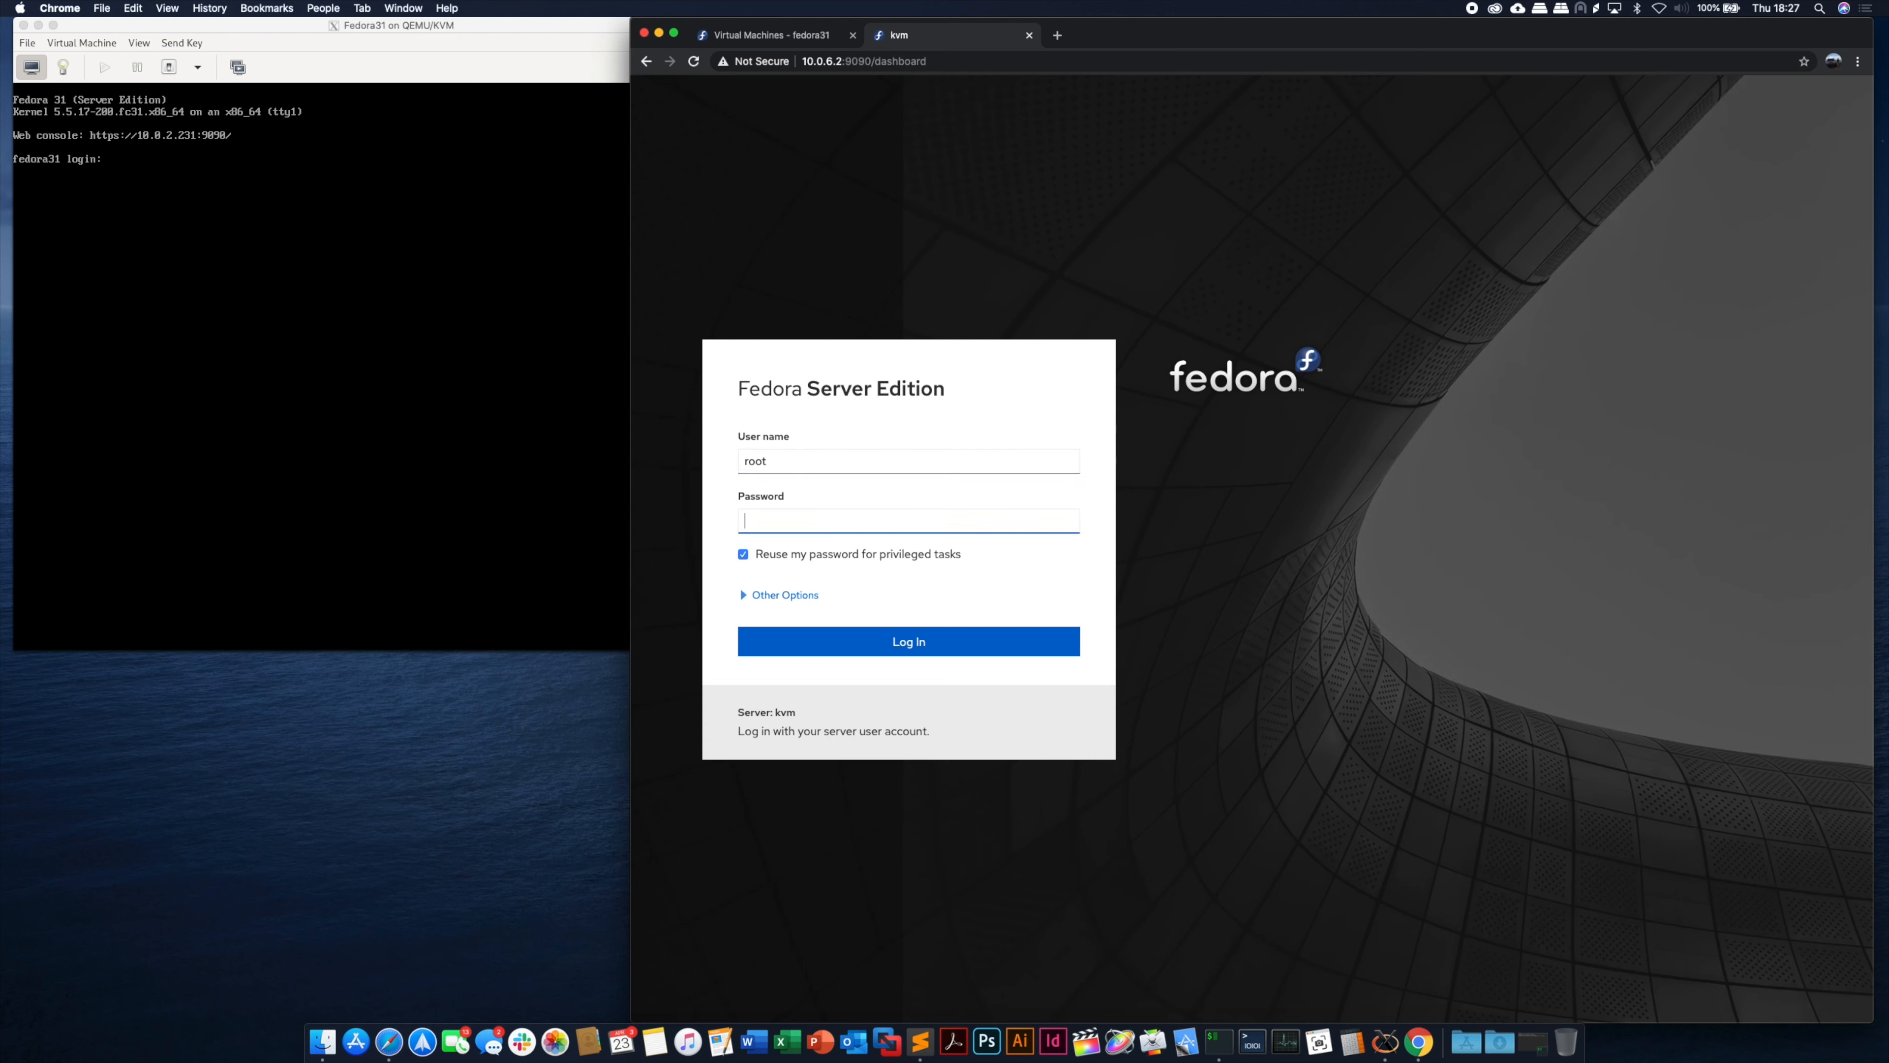
{"action": "type", "text": "•••••••••••••"}
{"action": "key", "text": "Return"}
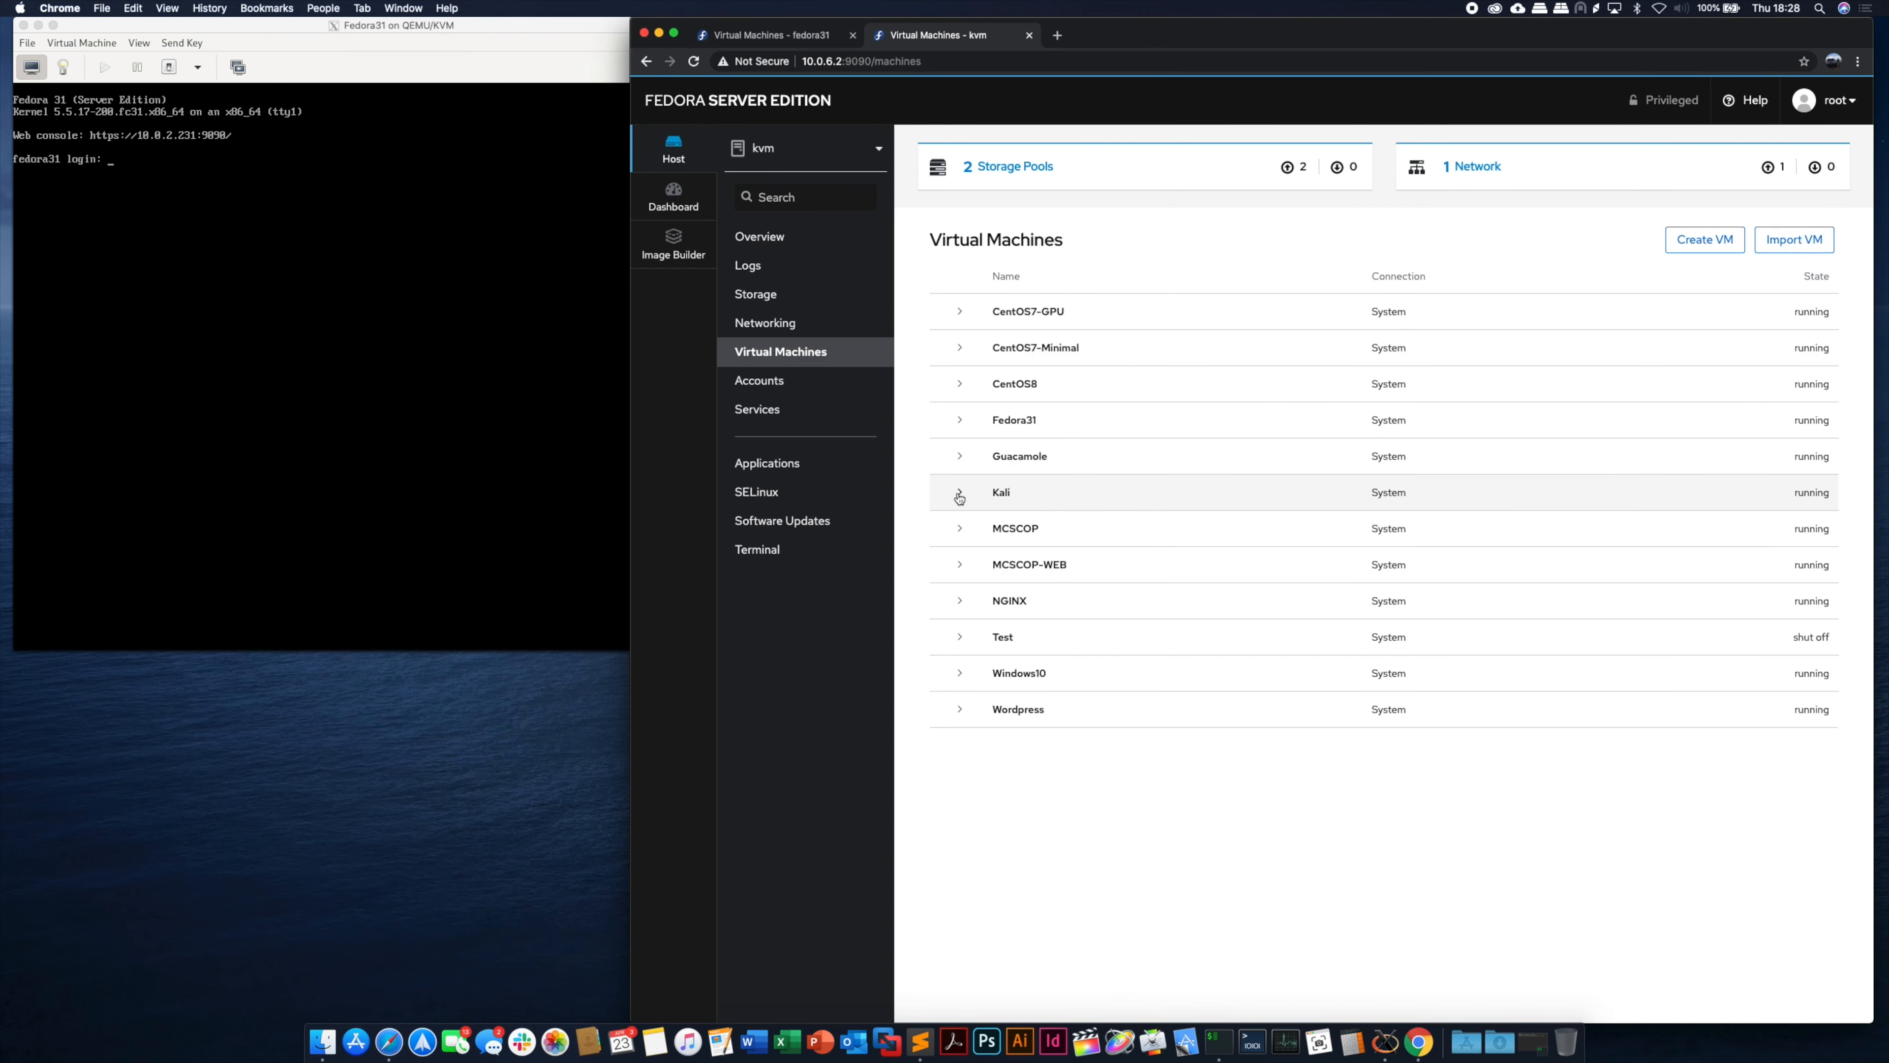
- Expand the Kali virtual machine and review its usage, disks and network interfaces
{"action": "left_click", "coordinate": [959, 492]}
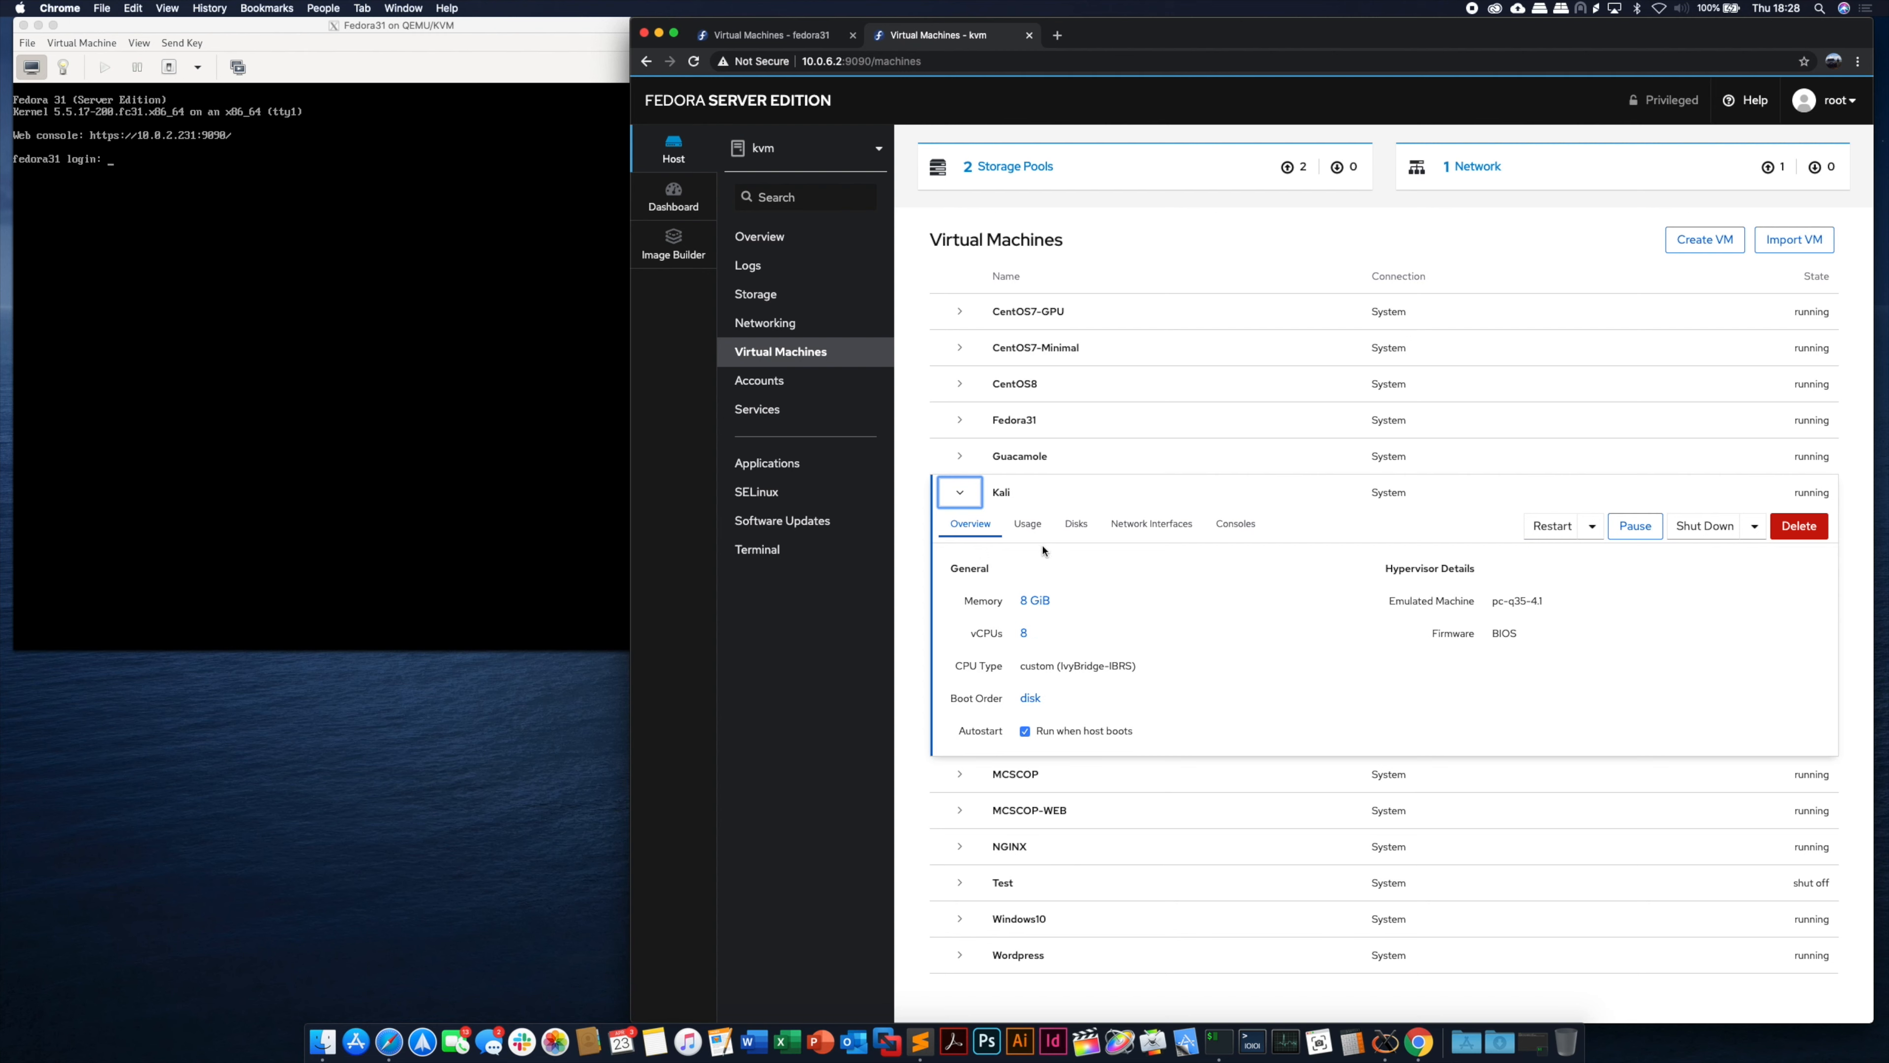
{"action": "left_click", "coordinate": [1028, 526]}
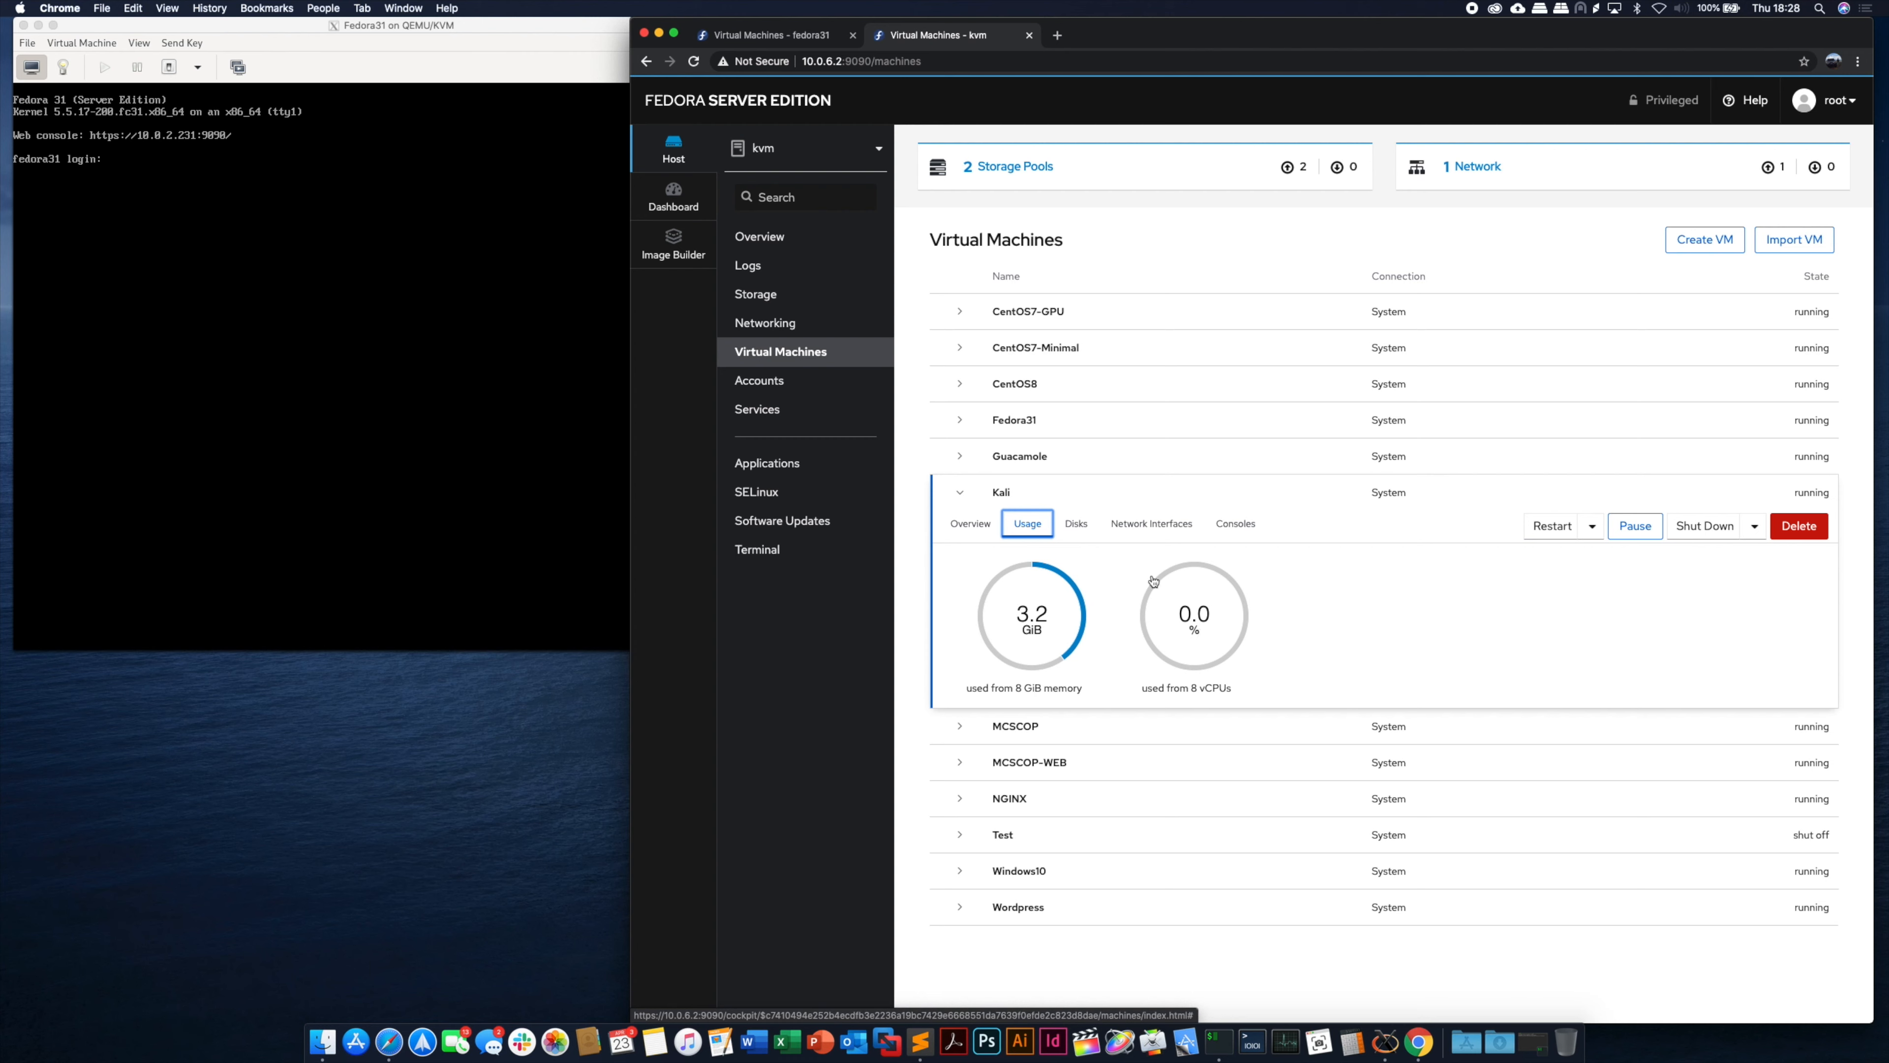
{"action": "left_click", "coordinate": [1078, 526]}
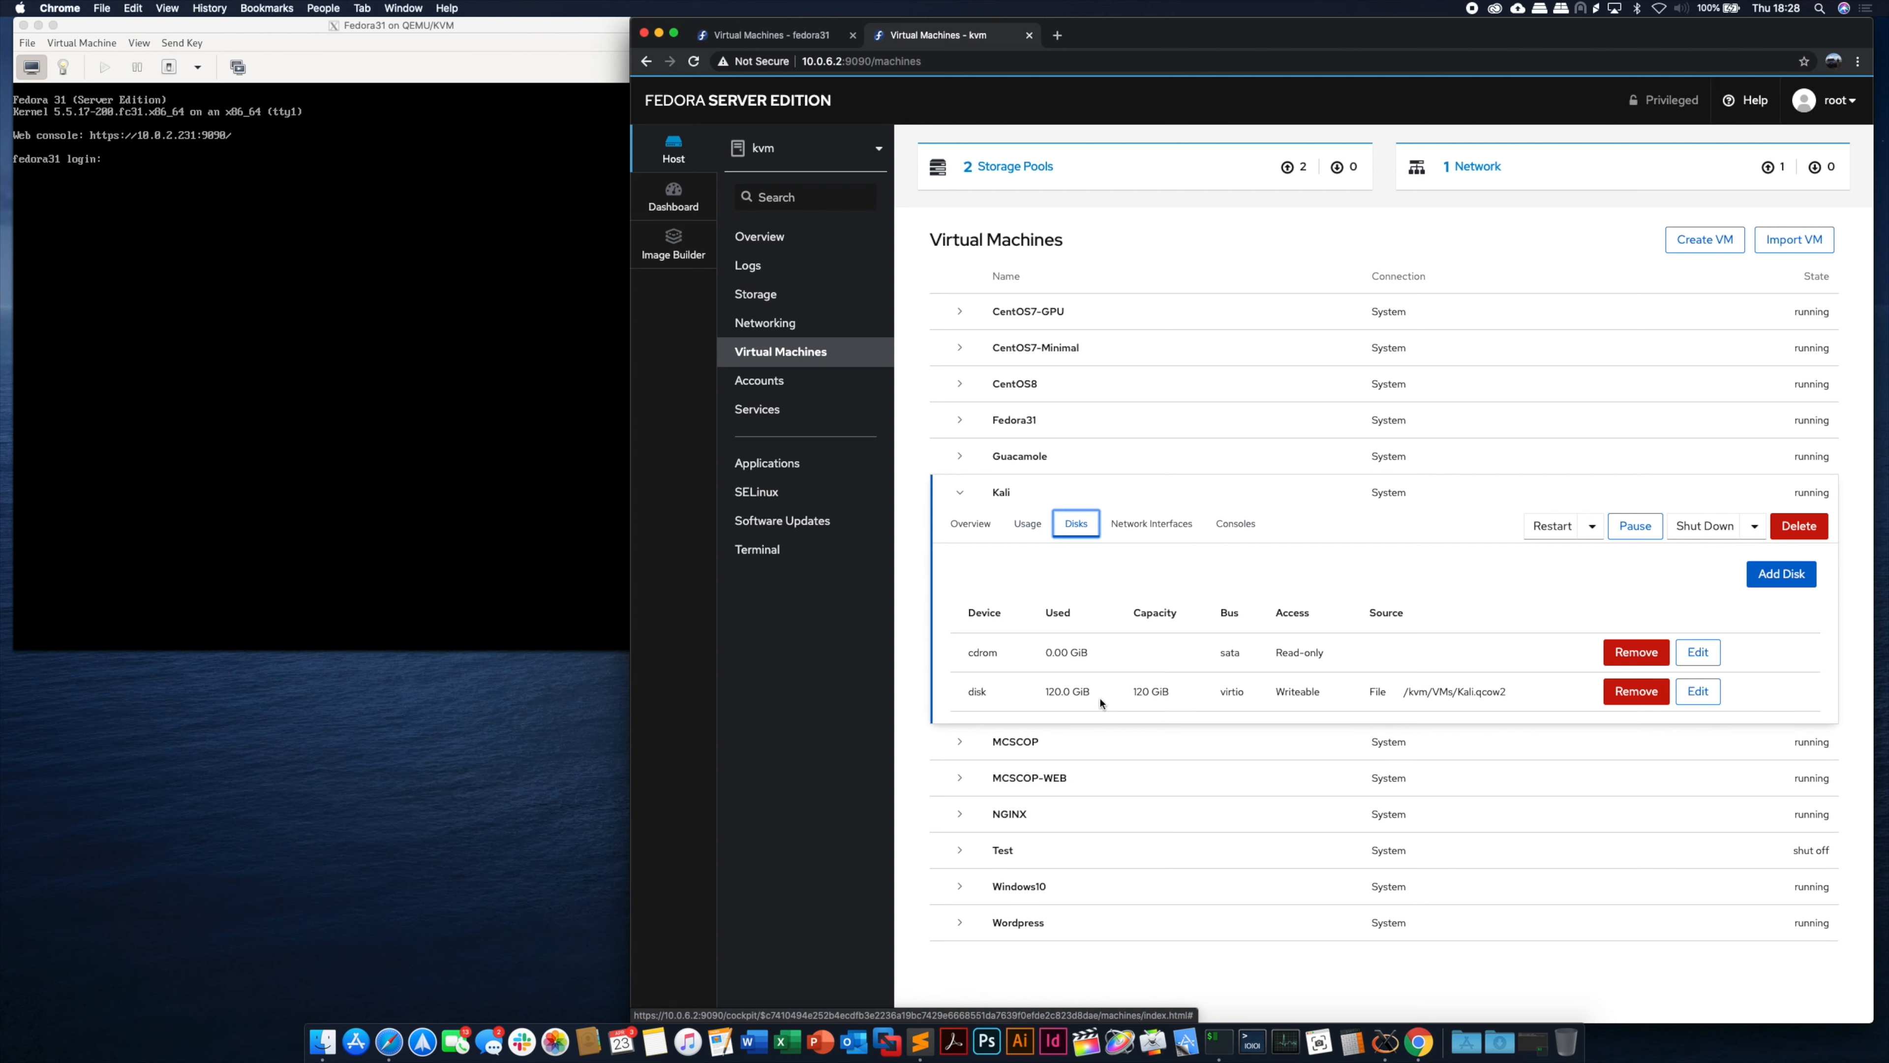
{"action": "left_click", "coordinate": [1172, 530]}
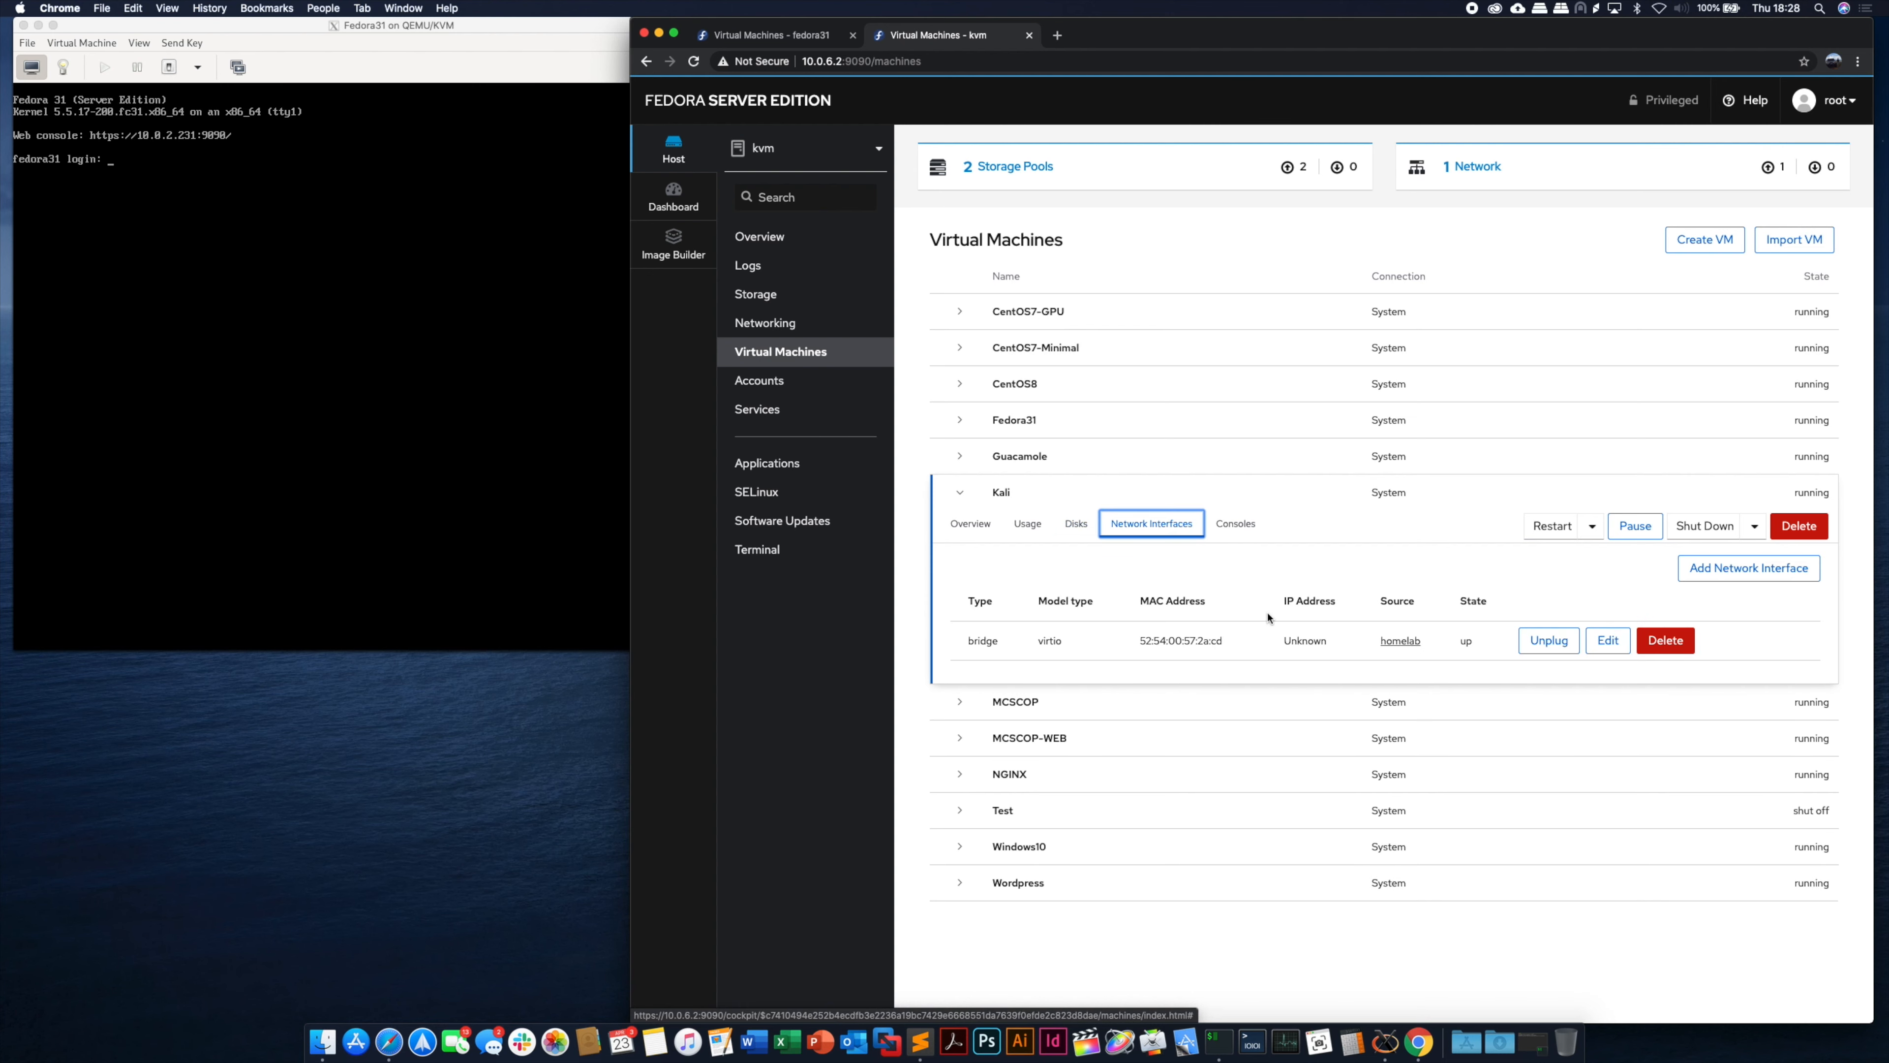
- View Kali's graphical console showing the login screen, then switch to the Cockpit Project website
{"action": "left_click", "coordinate": [1244, 528]}
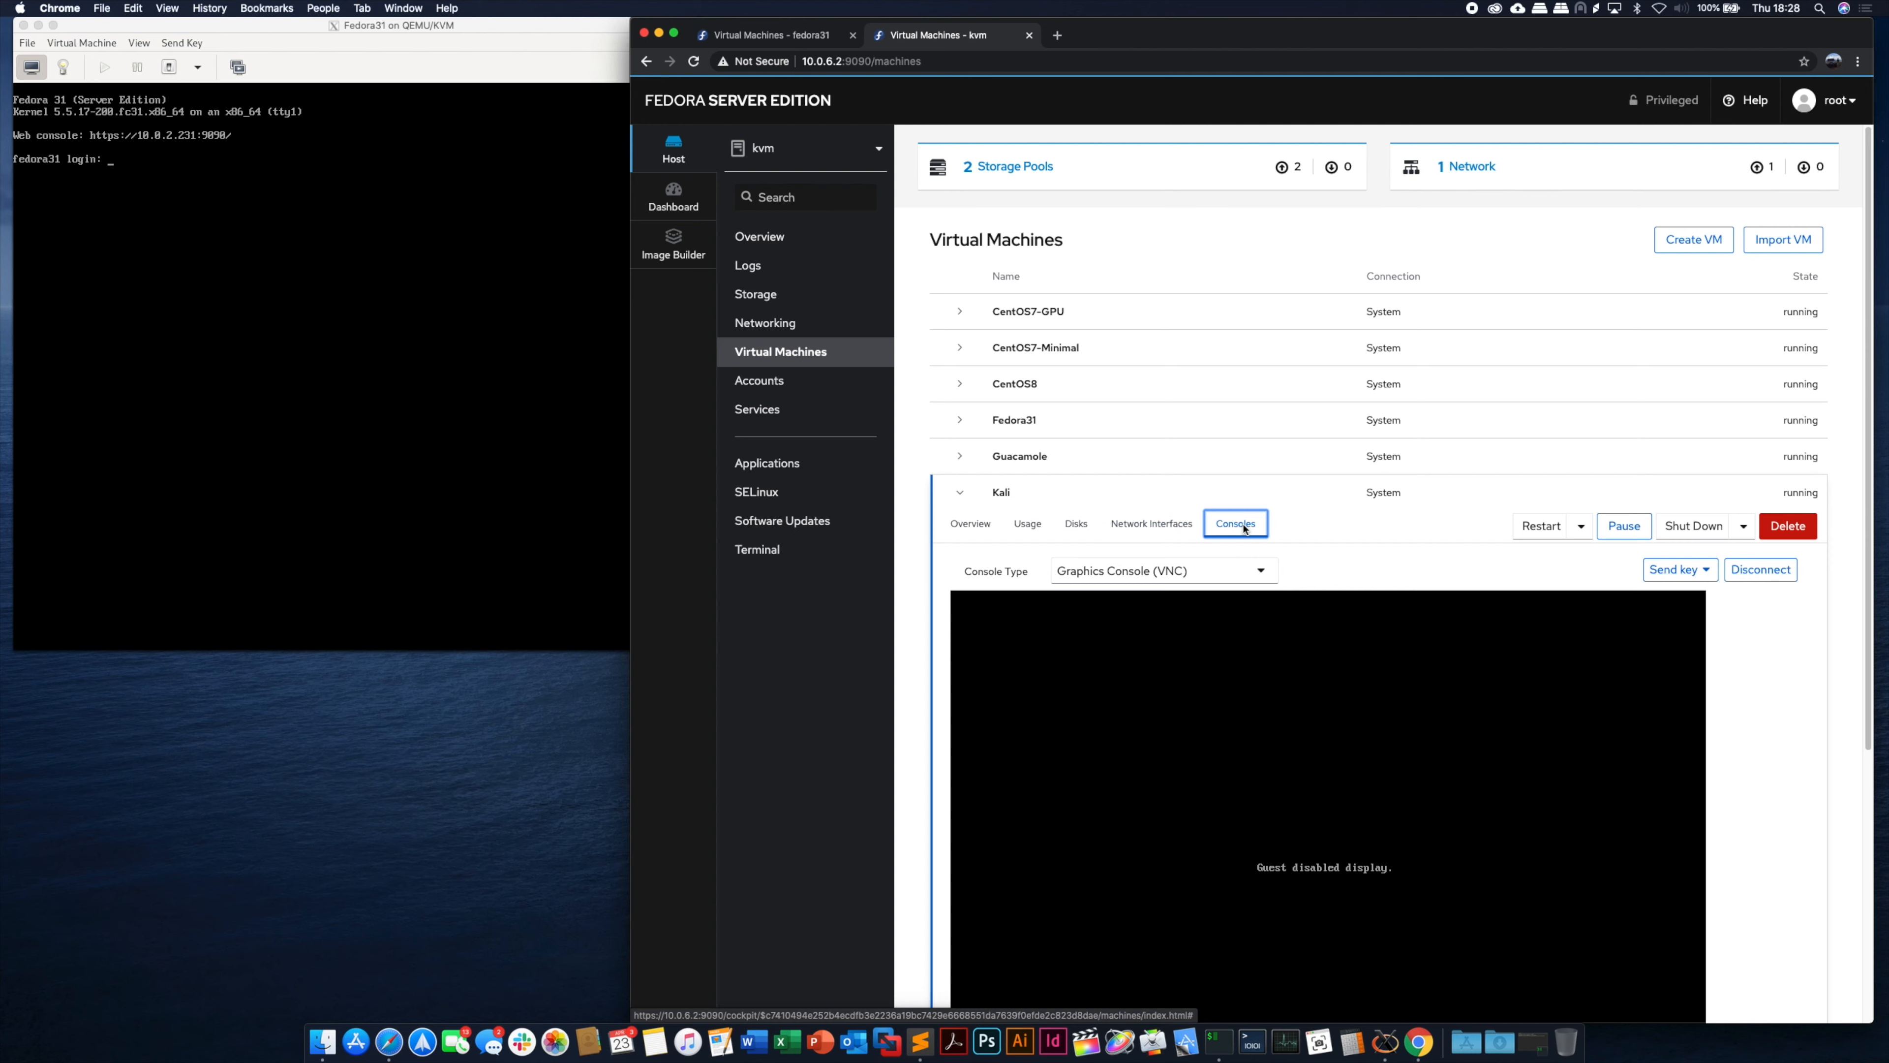
{"action": "scroll", "coordinate": [1770, 712], "scroll_direction": "down", "scroll_amount": 1}
{"action": "scroll", "coordinate": [1770, 712], "scroll_direction": "down", "scroll_amount": 5}
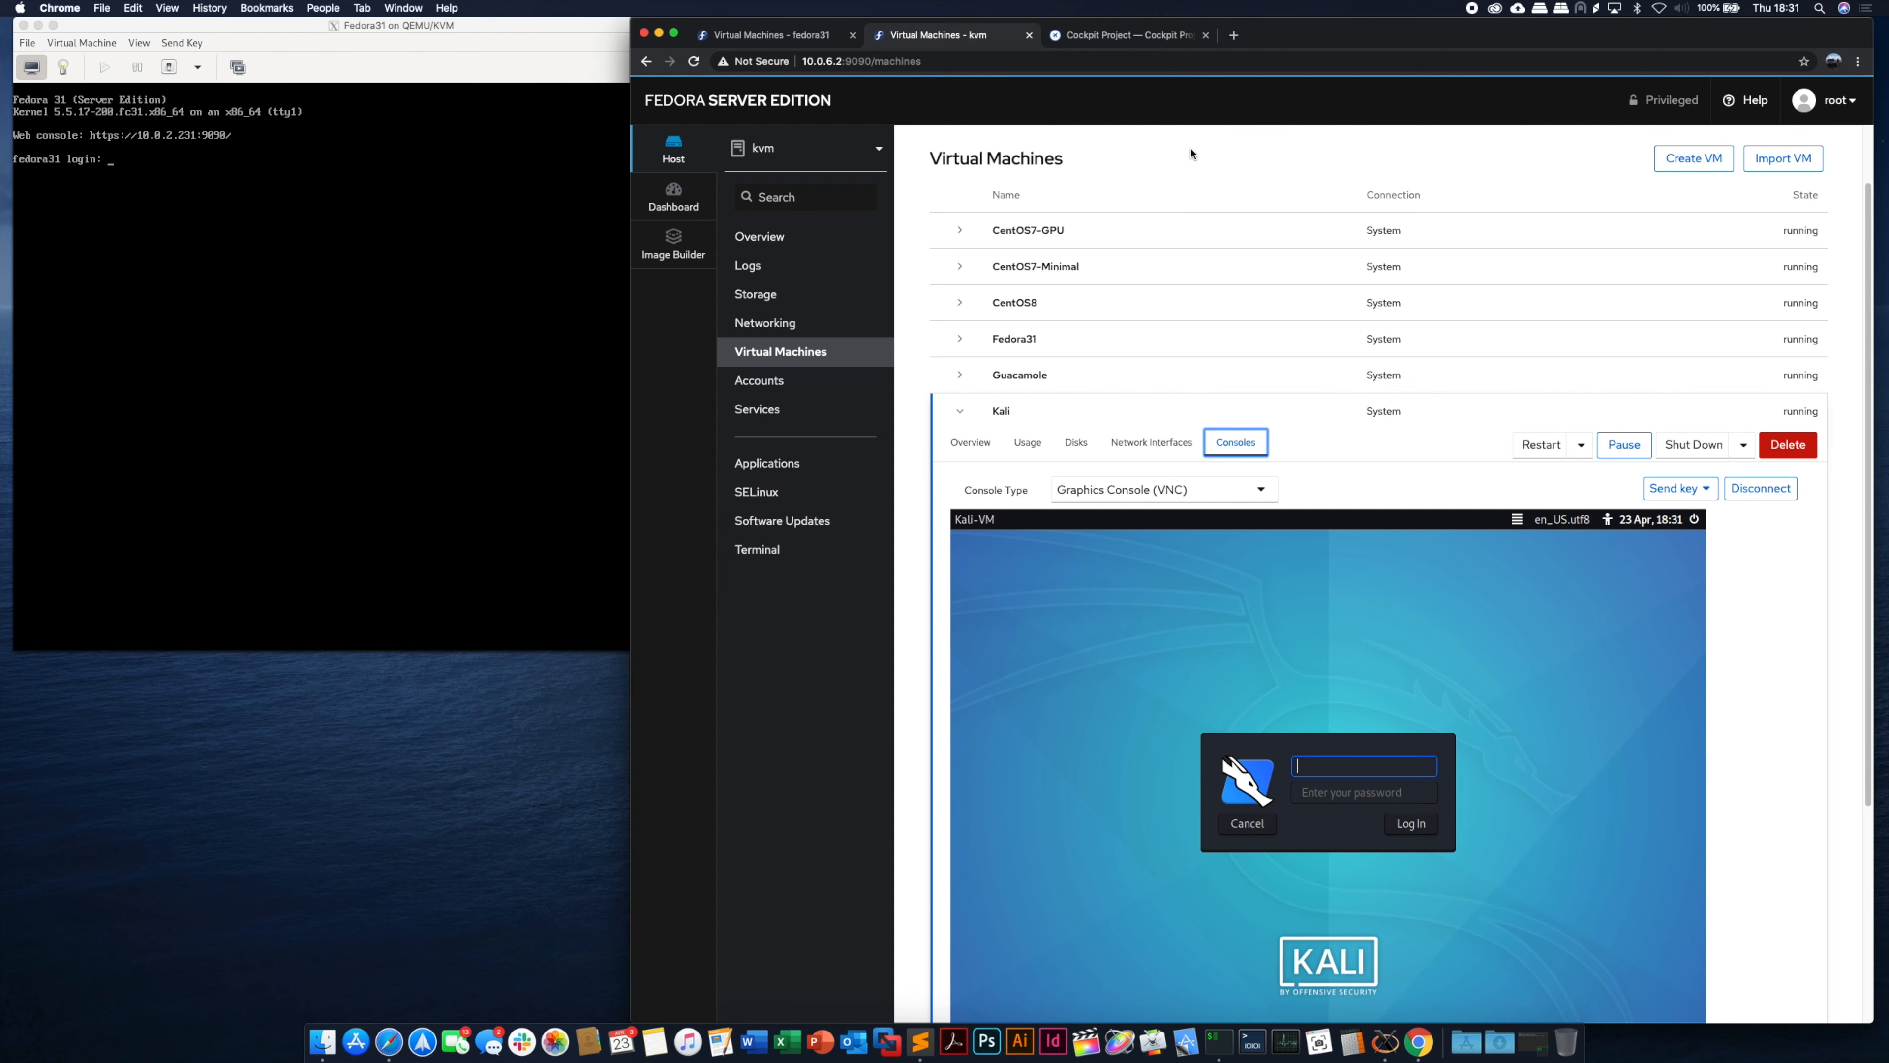
{"action": "left_click", "coordinate": [1132, 39]}
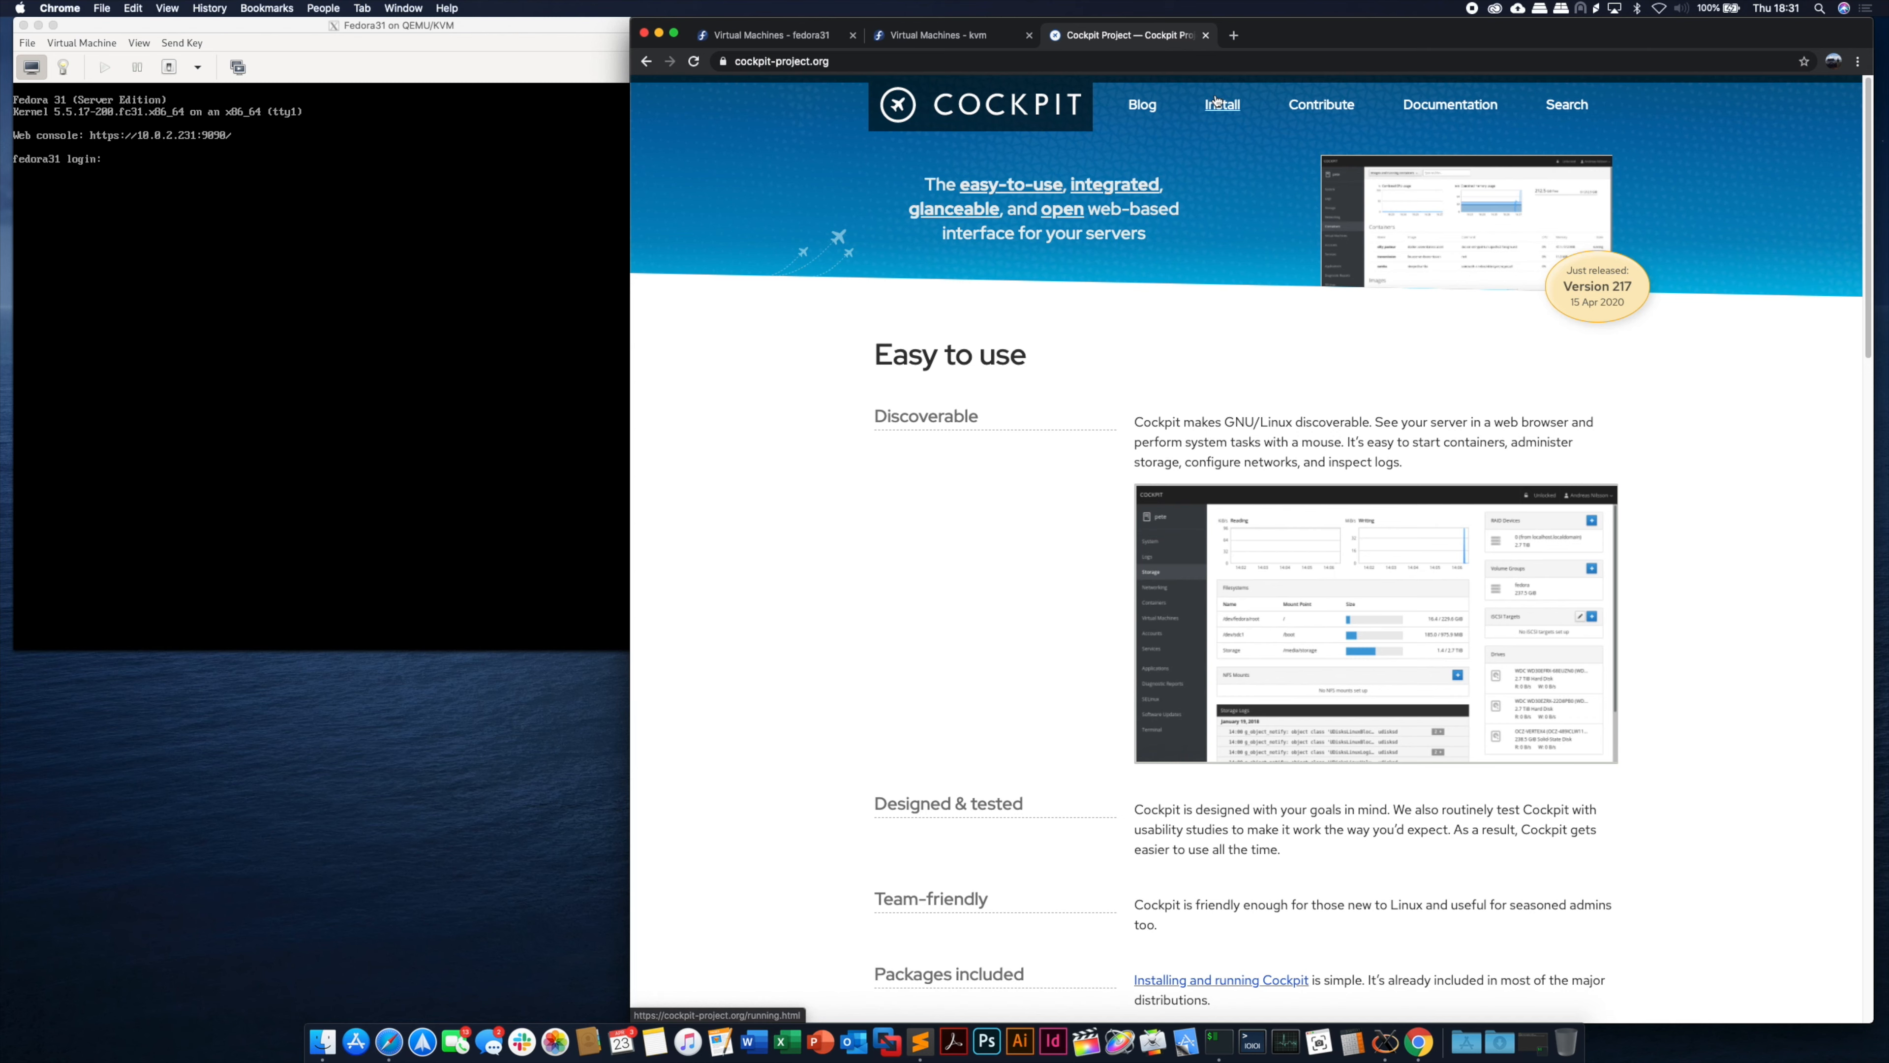
- Open the Cockpit Project blog listing releases from Cockpit 217 back to 209
{"action": "left_click", "coordinate": [1149, 110]}
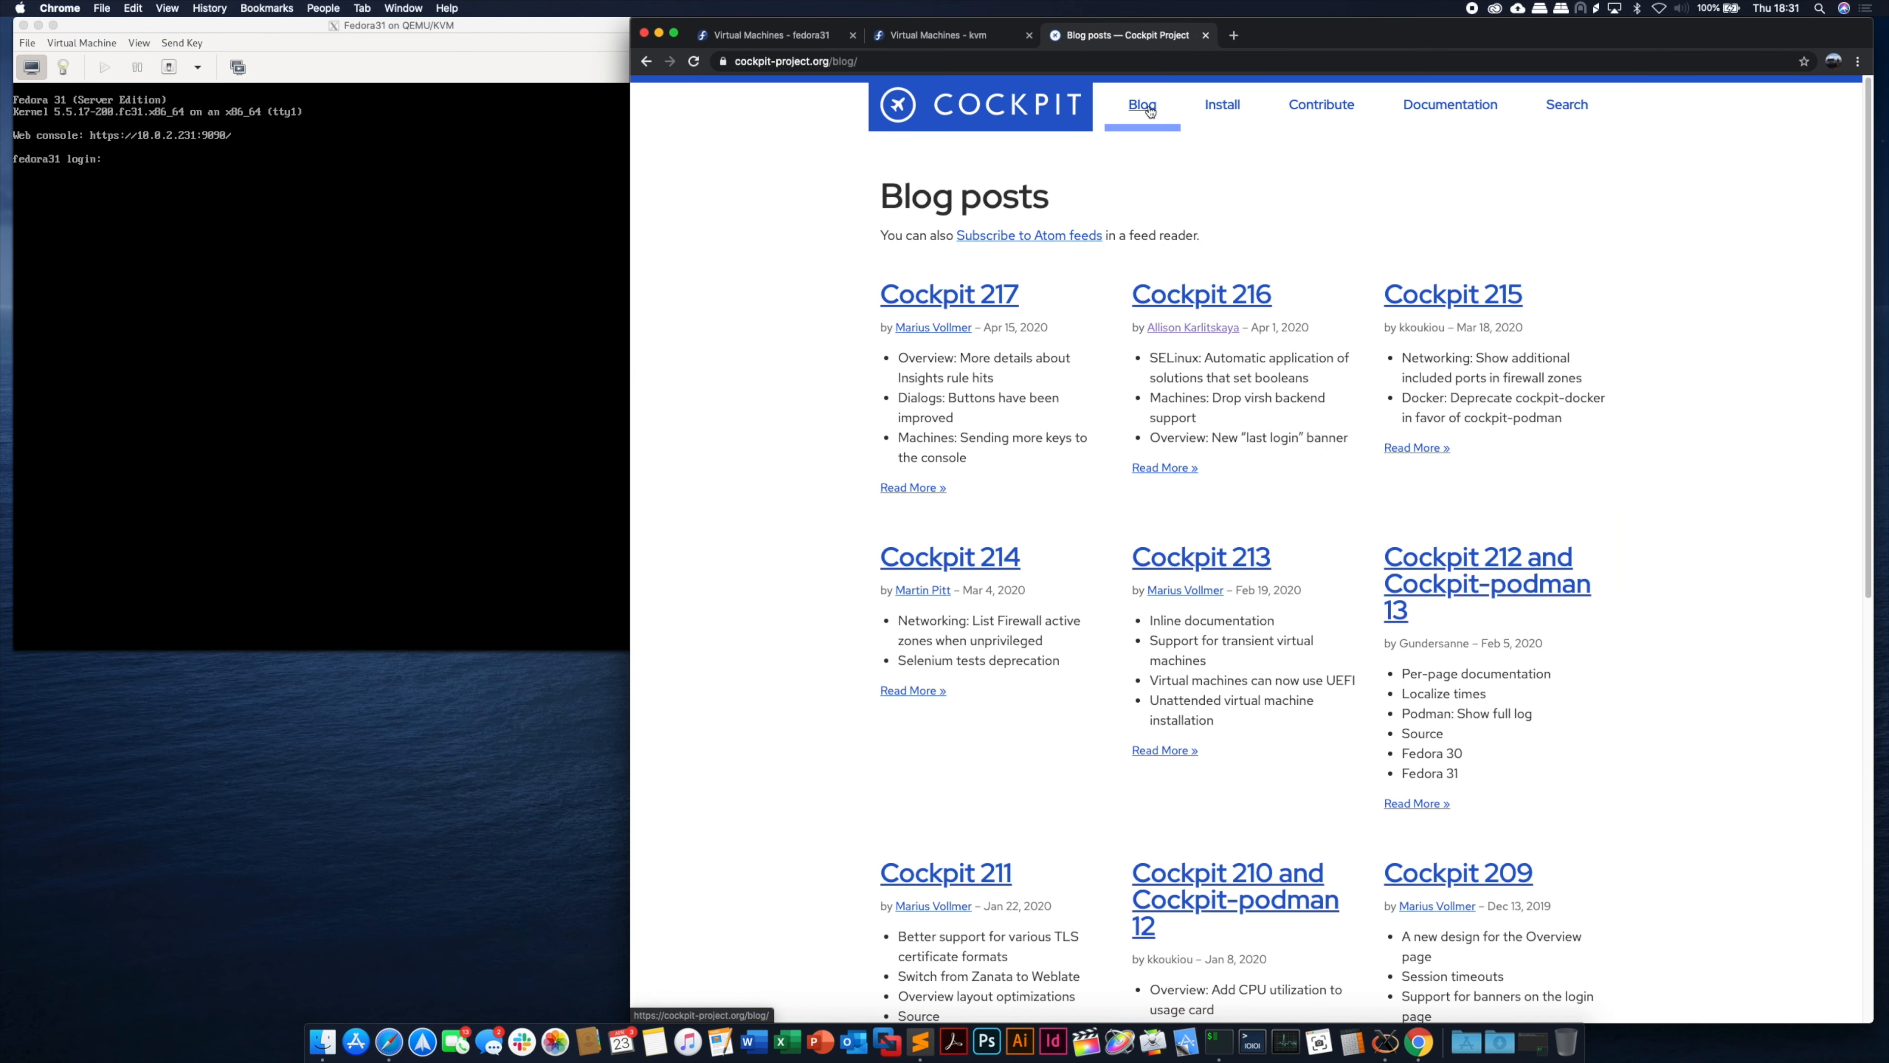